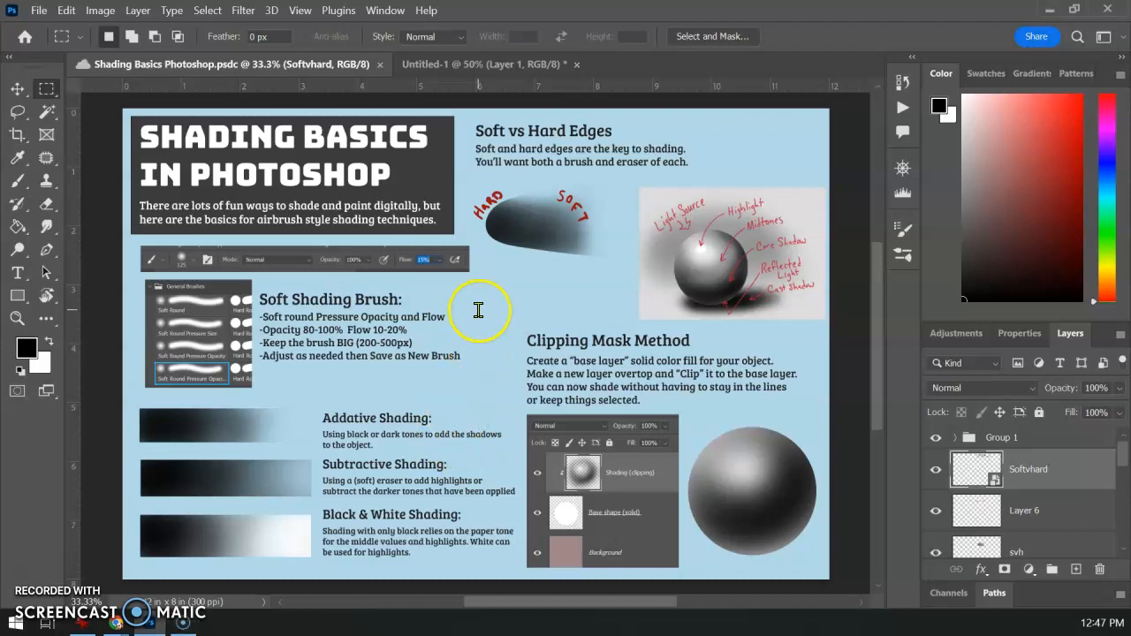
# Review the shading method notes on the Shading Basics reference sheet and switch to the Untitled-1 document
pyautogui.moveTo(476, 528); pyautogui.dragTo(485, 317)
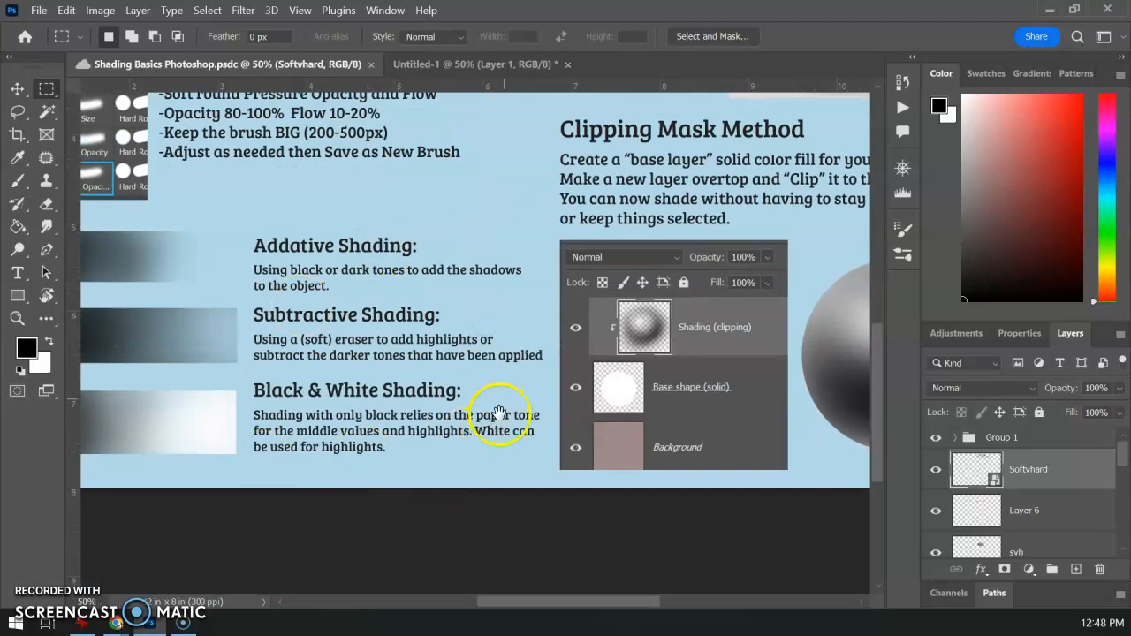
pyautogui.moveTo(672, 156)
pyautogui.mouseDown()
pyautogui.moveTo(230, 464)
pyautogui.moveTo(410, 443)
pyautogui.moveTo(409, 512)
pyautogui.moveTo(448, 479)
pyautogui.moveTo(676, 405)
pyautogui.mouseUp()
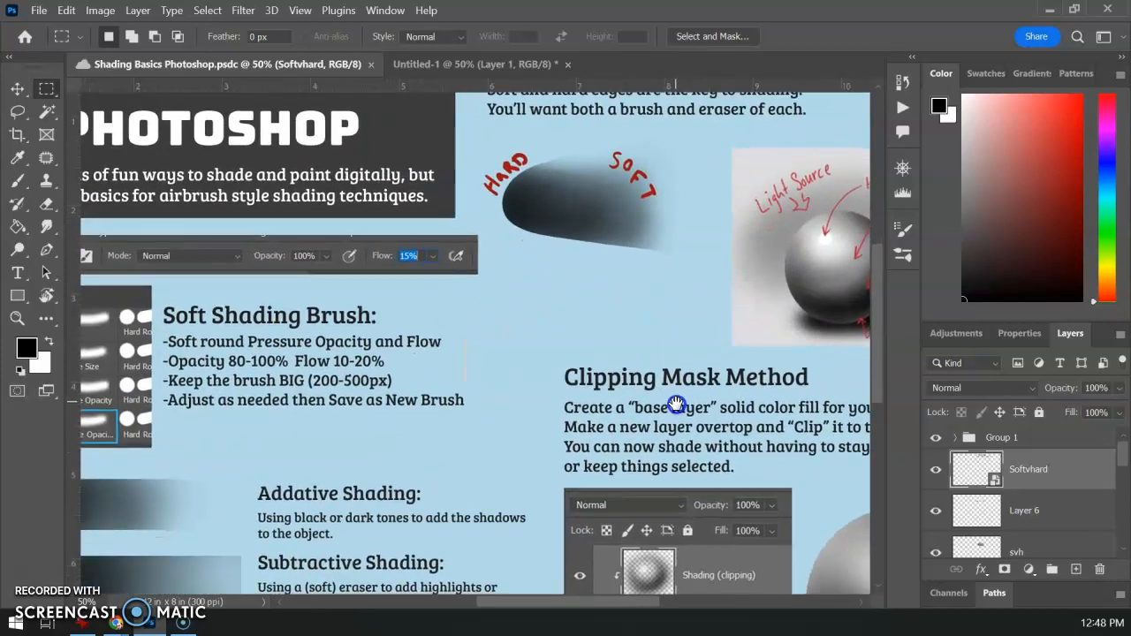
pyautogui.click(462, 63)
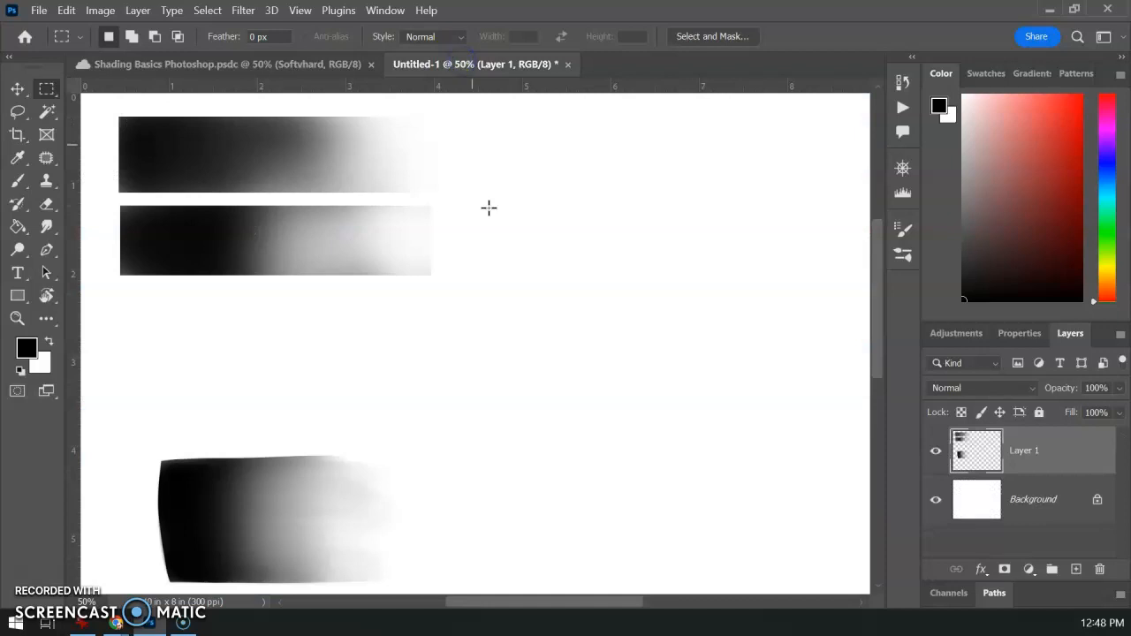
# Hide the Background layer to inspect the transparency of the shaded strips on Layer 1
pyautogui.hotkey('ctrl', '-')
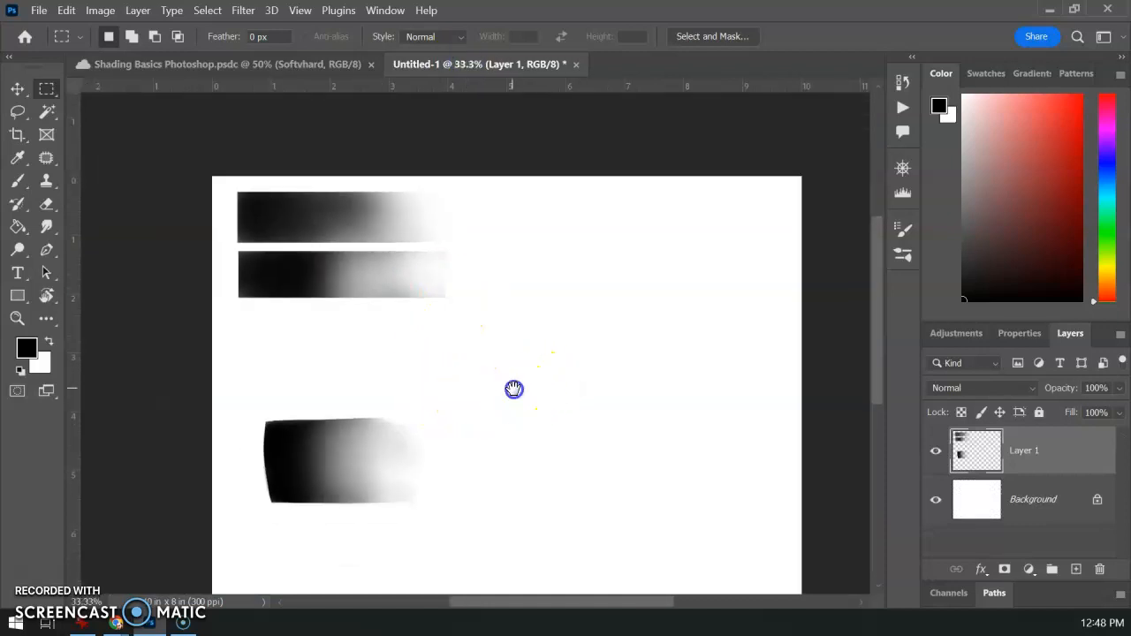
pyautogui.moveTo(515, 389); pyautogui.dragTo(433, 345)
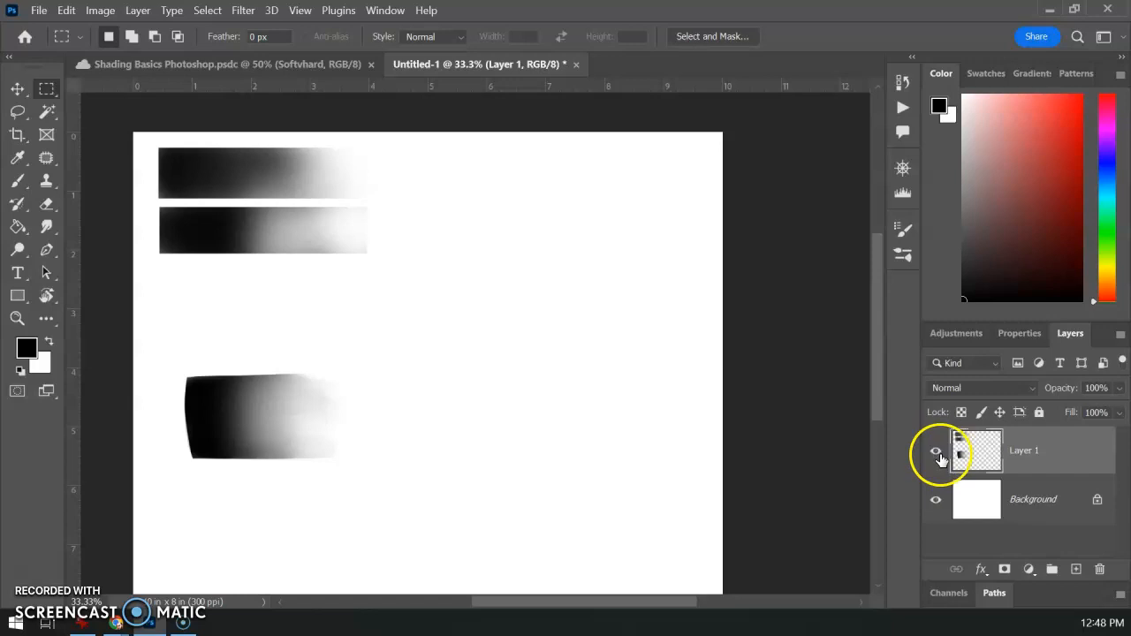
pyautogui.click(935, 501)
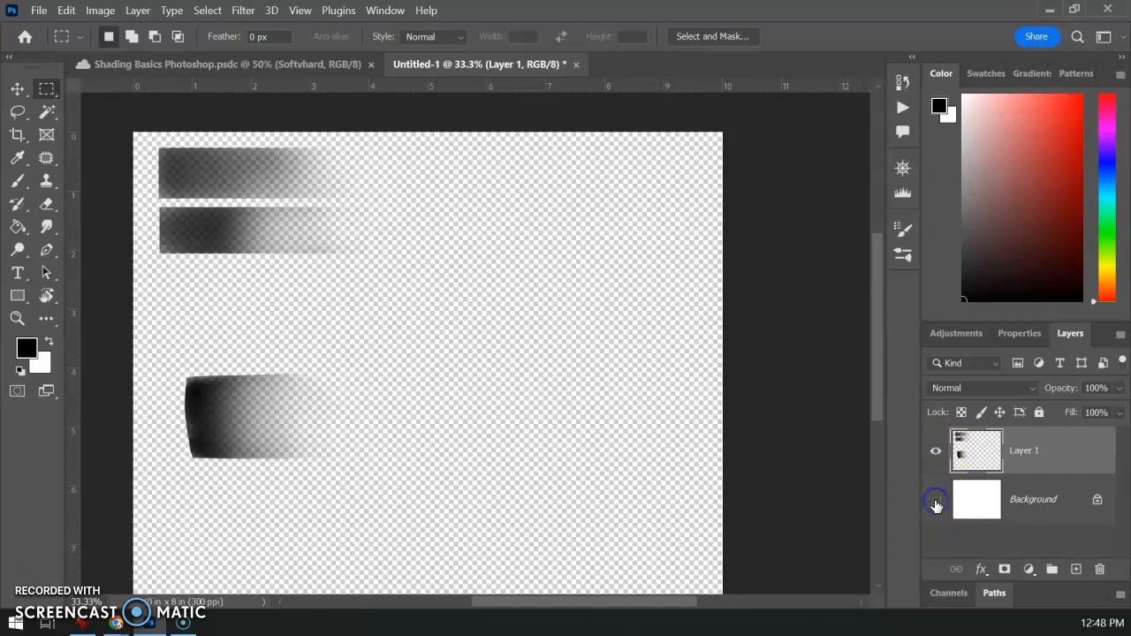
pyautogui.hotkey('ctrl', '+')
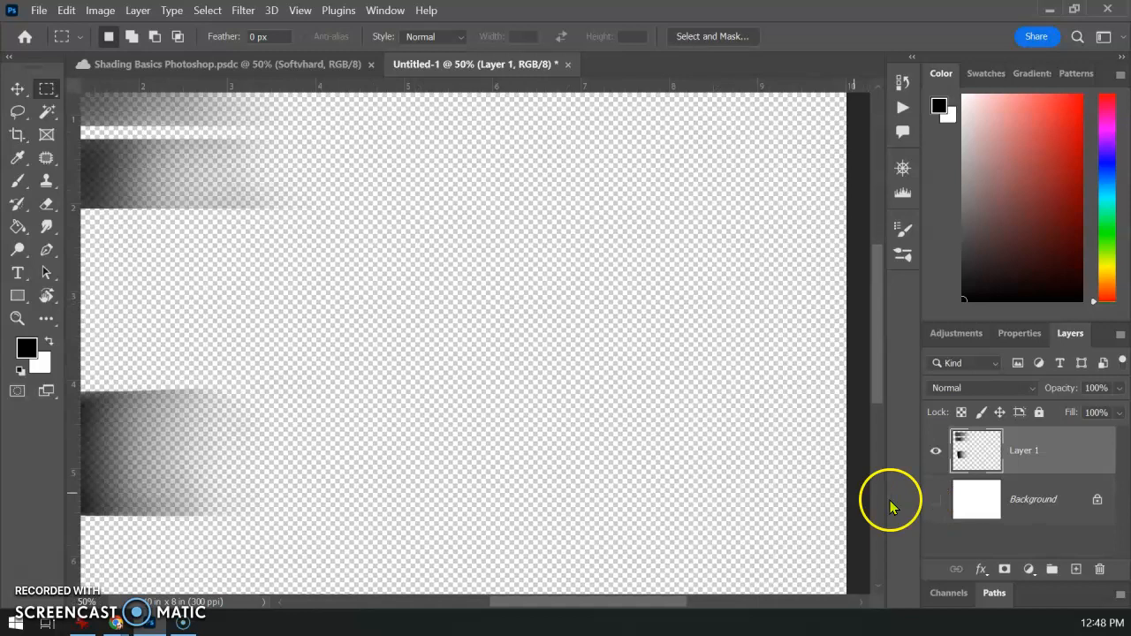
pyautogui.moveTo(203, 248); pyautogui.dragTo(412, 394)
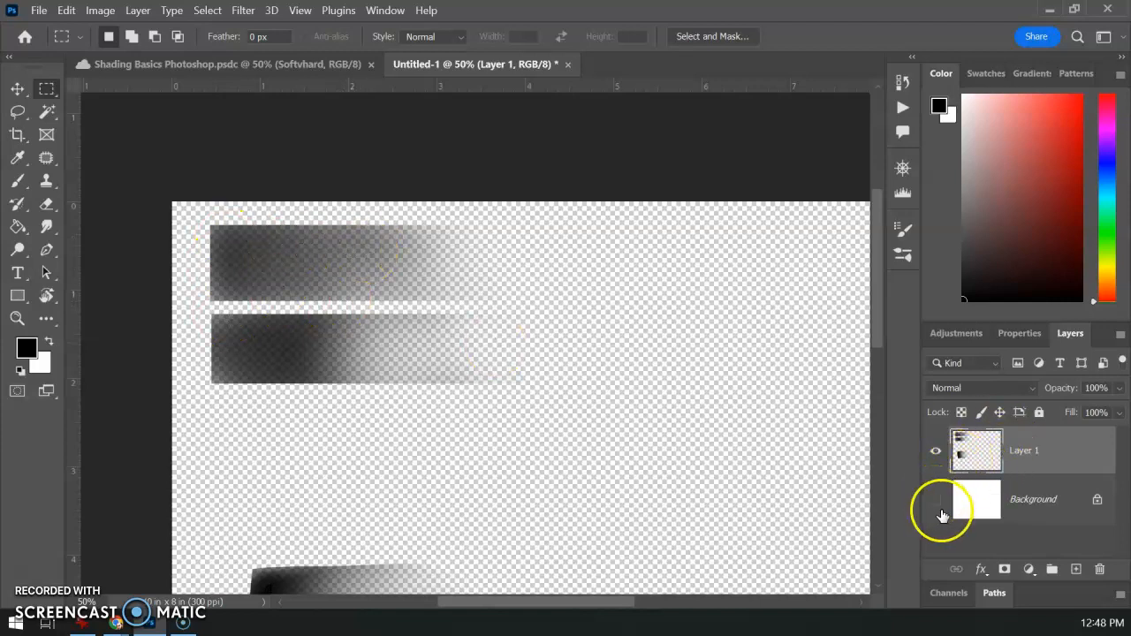
# Add a Solid Color fill layer in light blue #b7ccd7 directly above the Background layer
pyautogui.click(979, 499)
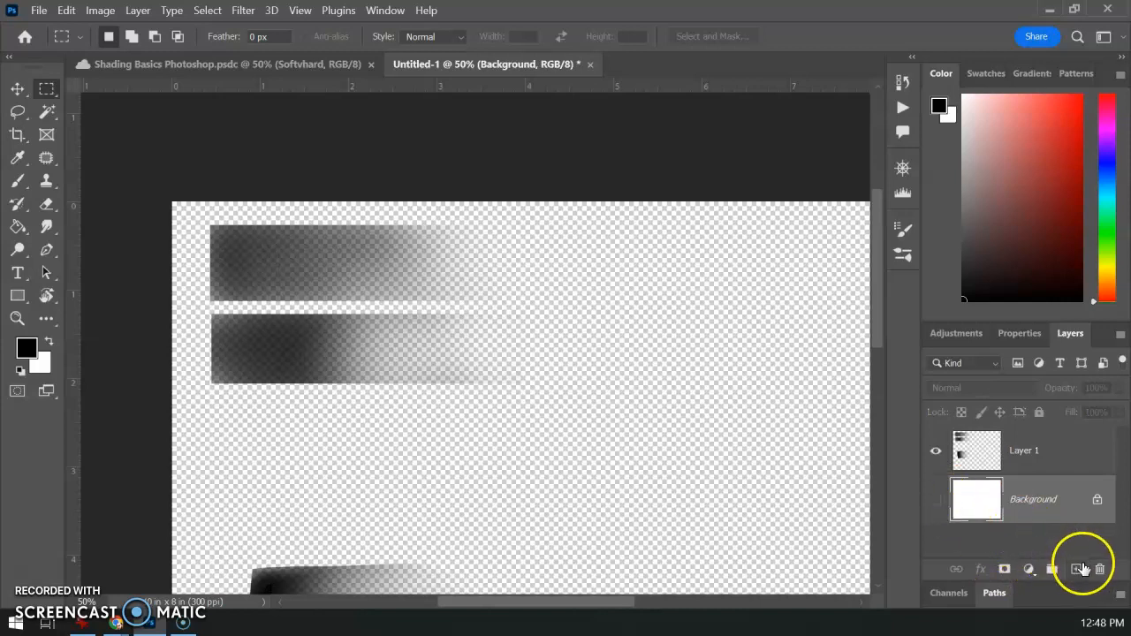
pyautogui.click(1027, 570)
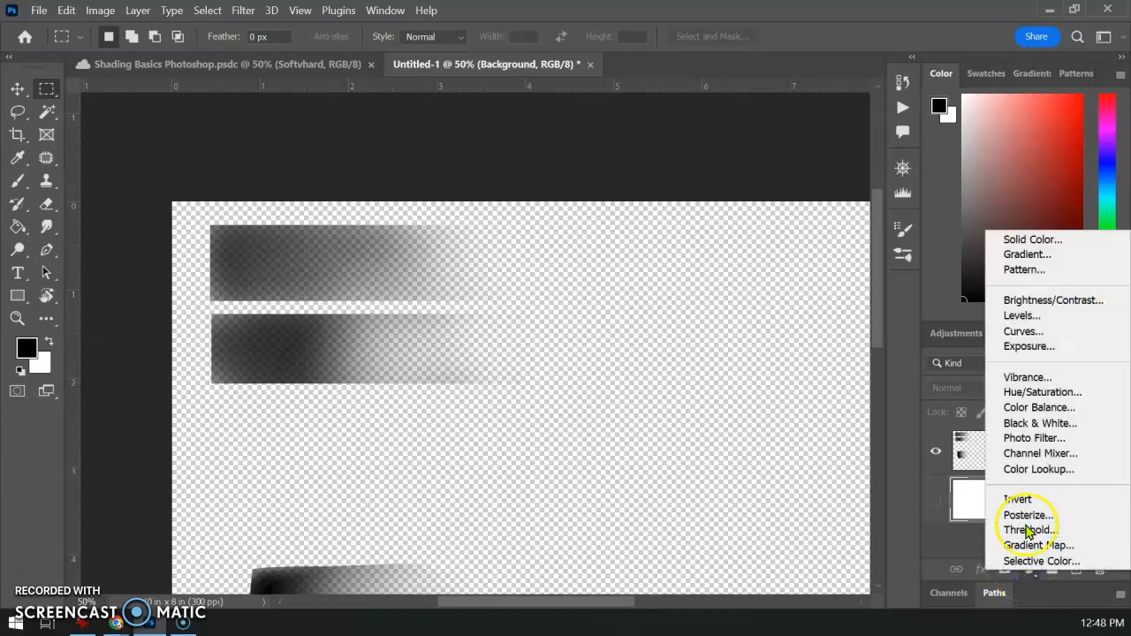
pyautogui.click(1024, 240)
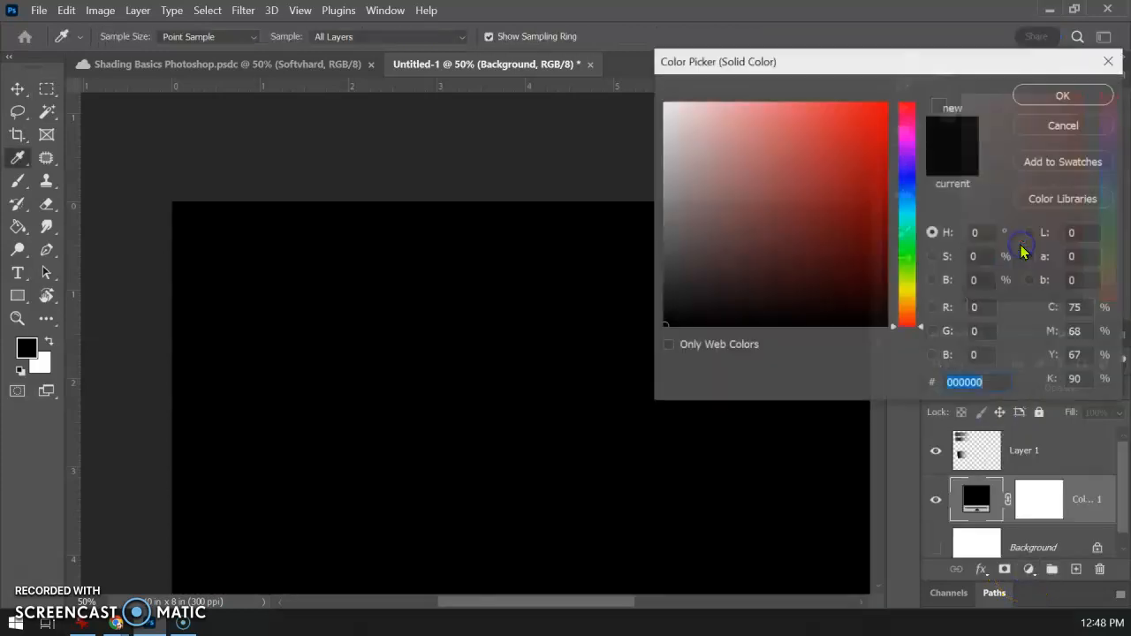
pyautogui.click(912, 187)
pyautogui.moveTo(914, 191); pyautogui.dragTo(912, 204)
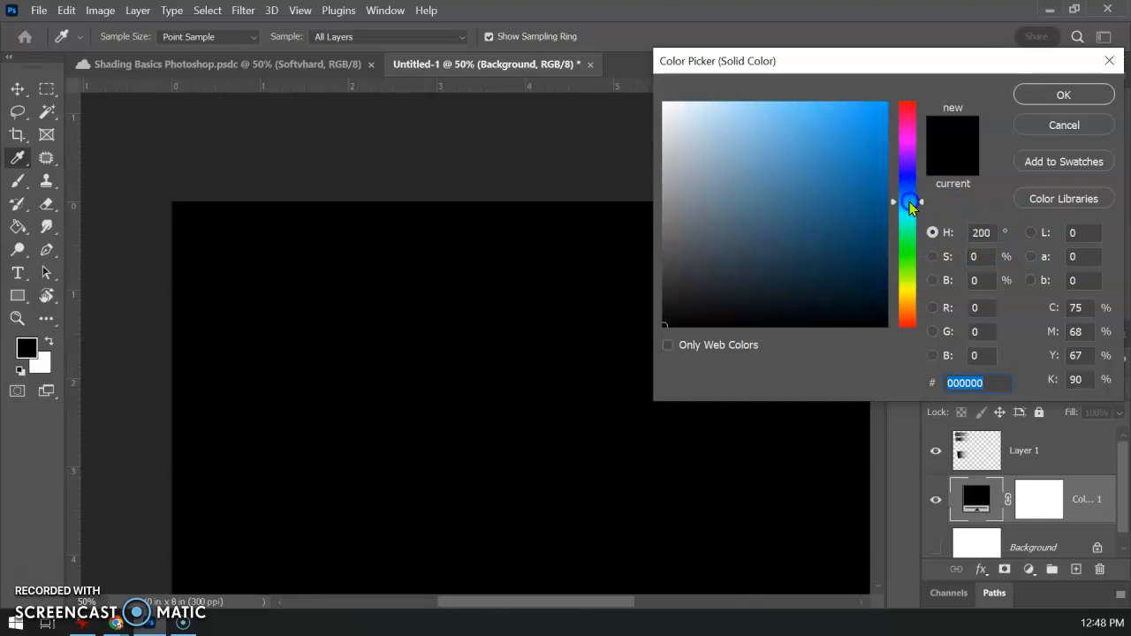
pyautogui.moveTo(784, 210)
pyautogui.mouseDown()
pyautogui.moveTo(671, 189)
pyautogui.moveTo(704, 157)
pyautogui.moveTo(701, 229)
pyautogui.moveTo(697, 174)
pyautogui.moveTo(683, 182)
pyautogui.moveTo(681, 153)
pyautogui.moveTo(696, 137)
pyautogui.mouseUp()
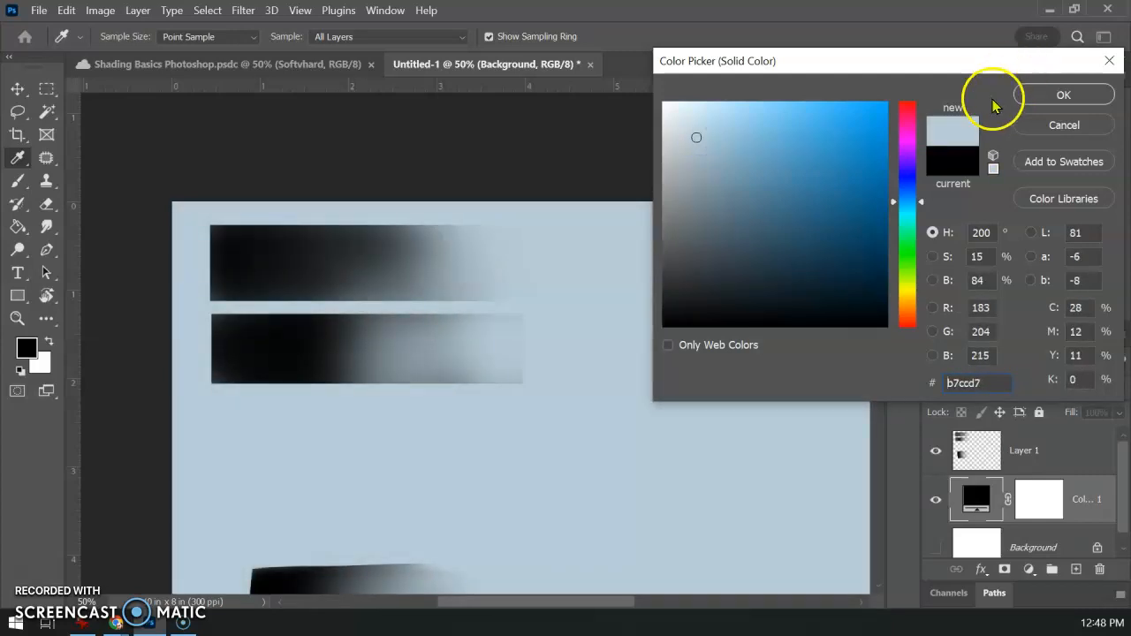
pyautogui.click(1063, 94)
# On Layer 1, make a rectangular selection about 3.5 in wide and 0.8 in tall below the second gradient strip
pyautogui.press('m')
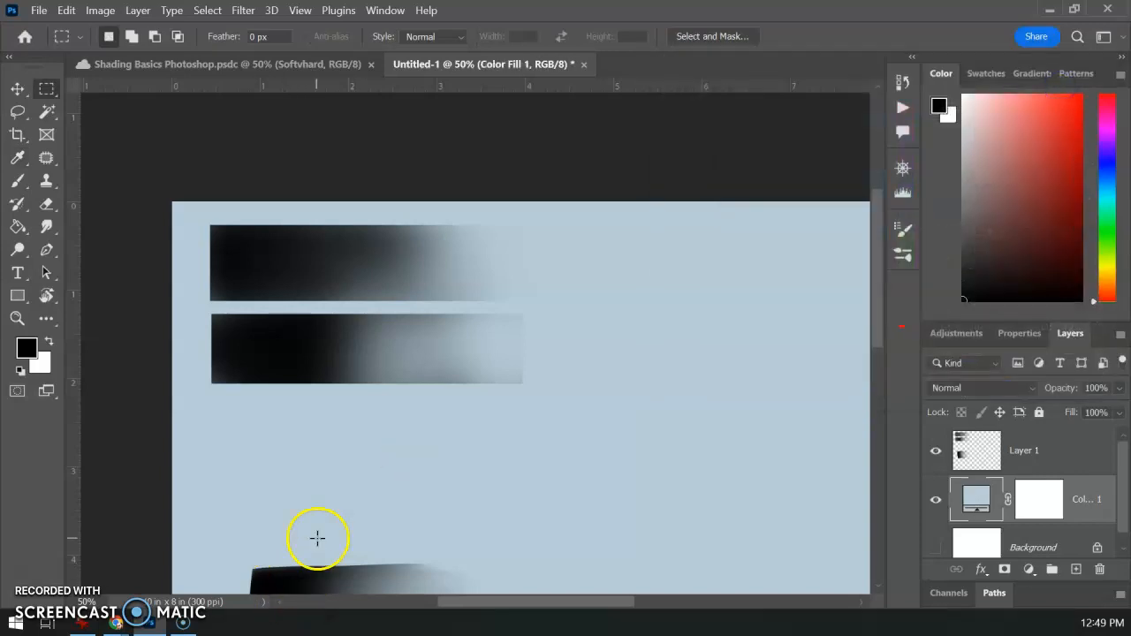
pyautogui.hotkey('ctrl', '+')
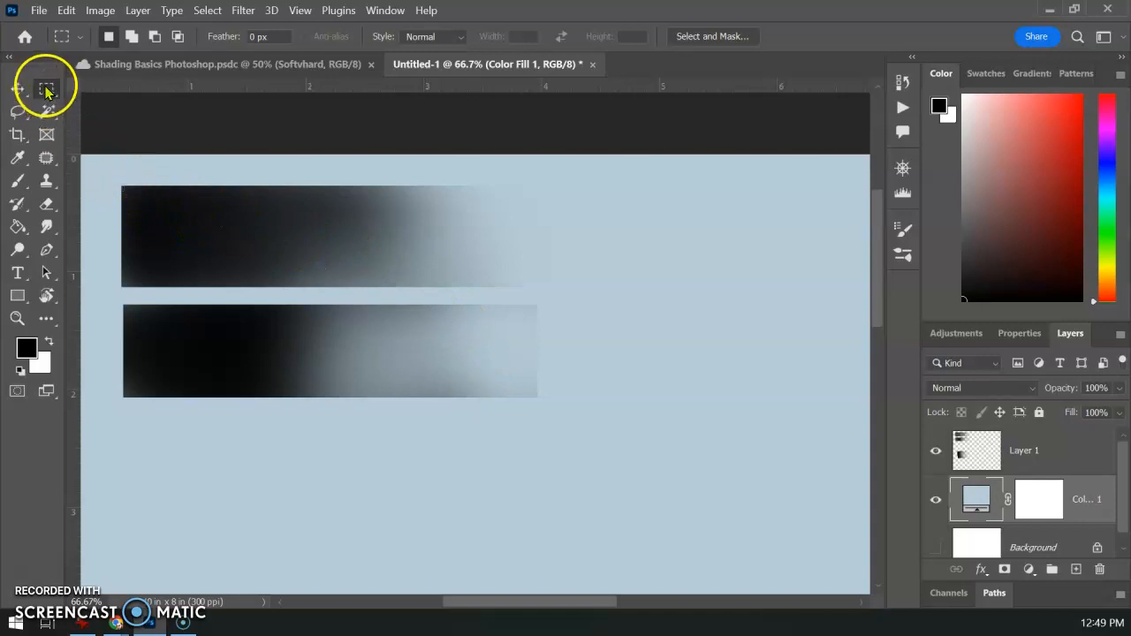
pyautogui.moveTo(128, 413); pyautogui.dragTo(548, 541)
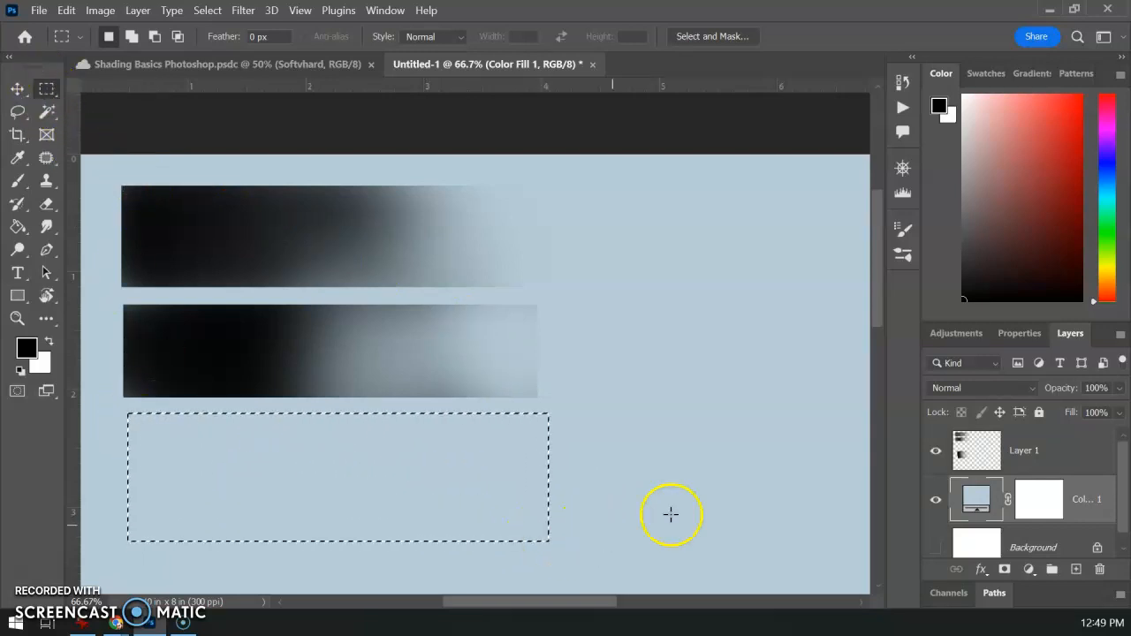
pyautogui.click(981, 450)
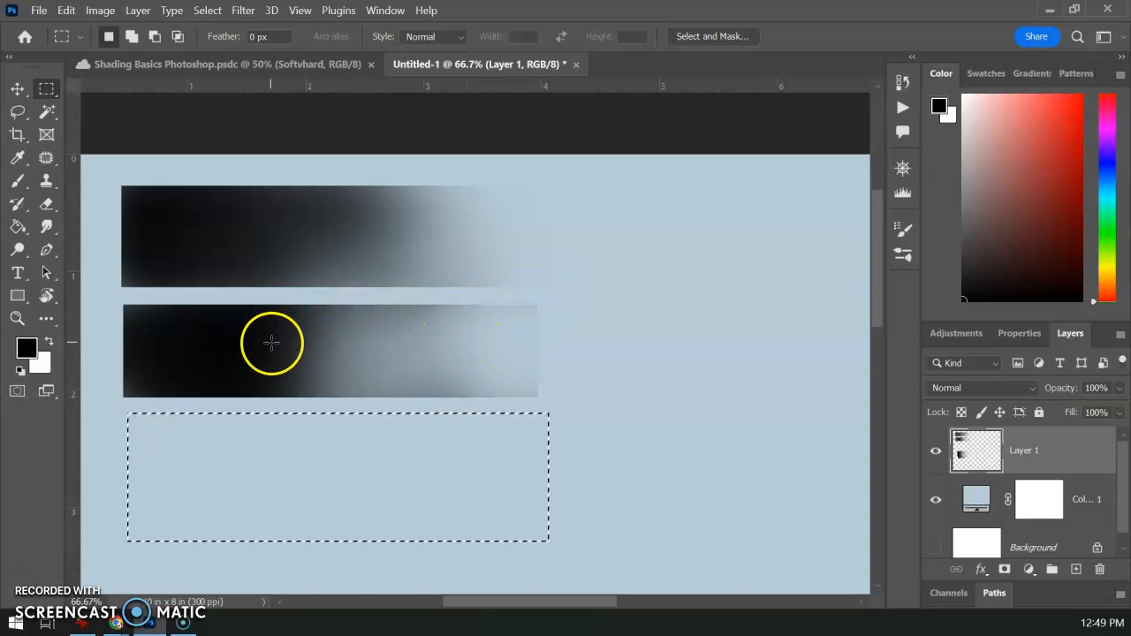
pyautogui.click(125, 409)
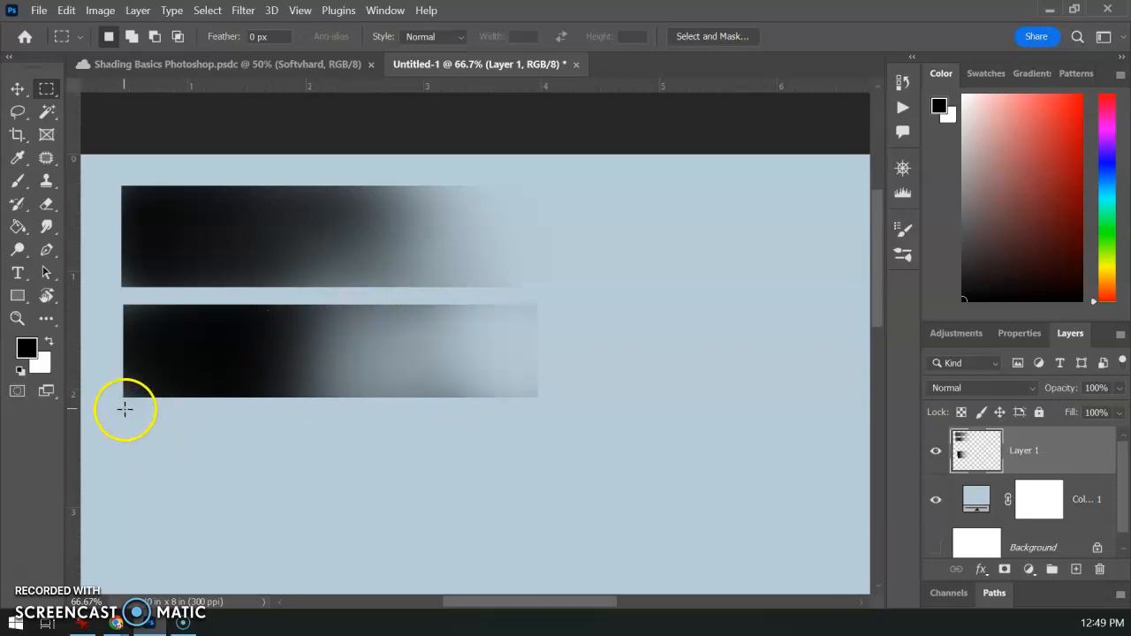
pyautogui.moveTo(127, 422)
pyautogui.mouseDown()
pyautogui.moveTo(451, 483)
pyautogui.moveTo(537, 517)
pyautogui.mouseUp()
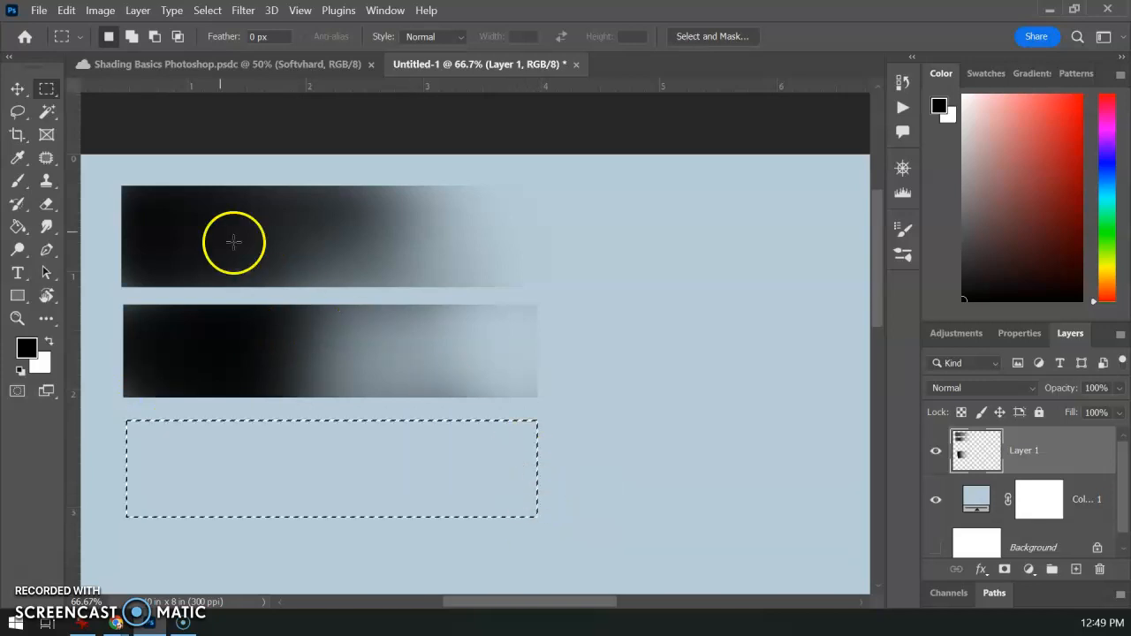
# Shade the selected strip in black with the Soft Shader brush at 300 px, building darkest at its left end and fading rightward
pyautogui.click(18, 183)
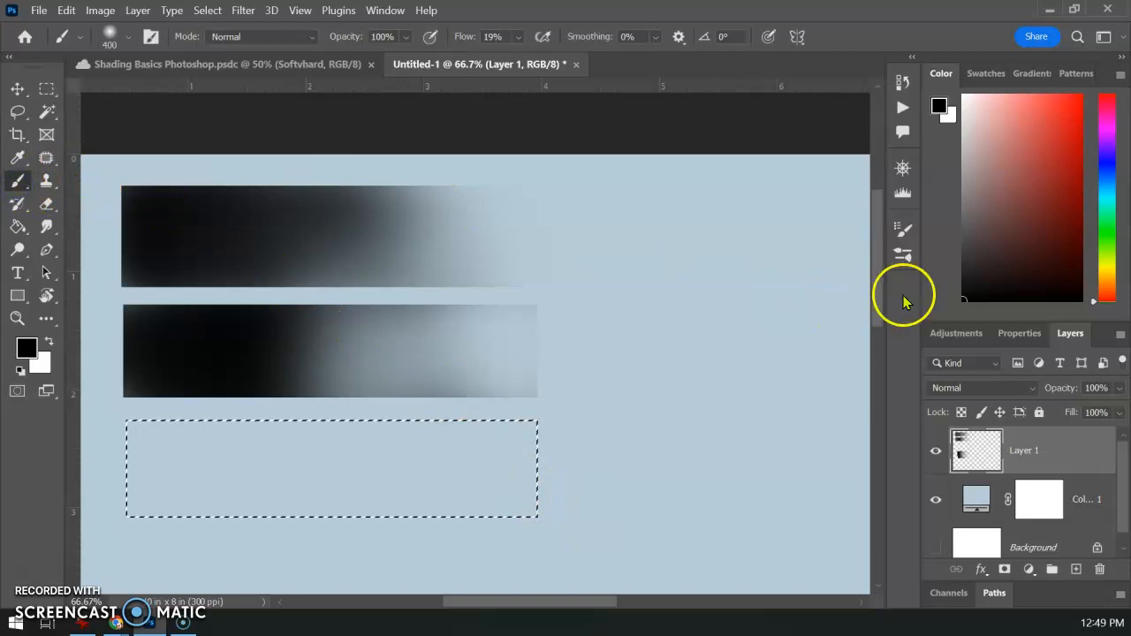
pyautogui.click(902, 255)
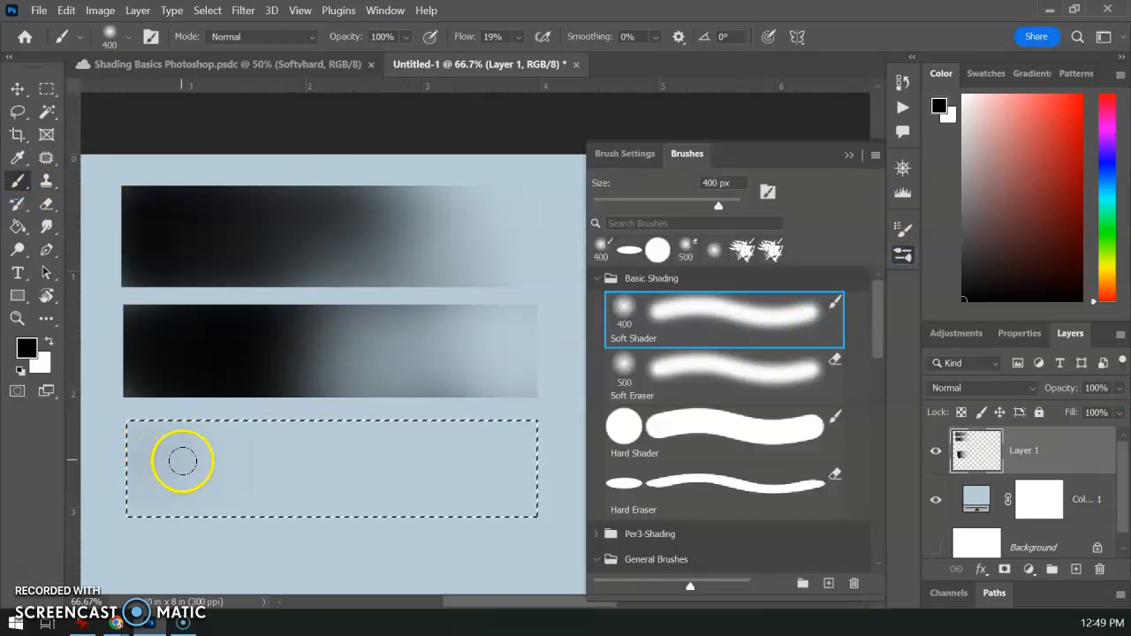
pyautogui.moveTo(214, 450)
pyautogui.mouseDown()
pyautogui.moveTo(172, 440)
pyautogui.moveTo(181, 444)
pyautogui.moveTo(136, 494)
pyautogui.moveTo(133, 467)
pyautogui.moveTo(157, 499)
pyautogui.moveTo(141, 411)
pyautogui.moveTo(300, 413)
pyautogui.moveTo(112, 450)
pyautogui.moveTo(274, 442)
pyautogui.moveTo(149, 489)
pyautogui.moveTo(320, 502)
pyautogui.moveTo(146, 509)
pyautogui.moveTo(307, 500)
pyautogui.moveTo(110, 464)
pyautogui.moveTo(350, 442)
pyautogui.moveTo(128, 453)
pyautogui.mouseUp()
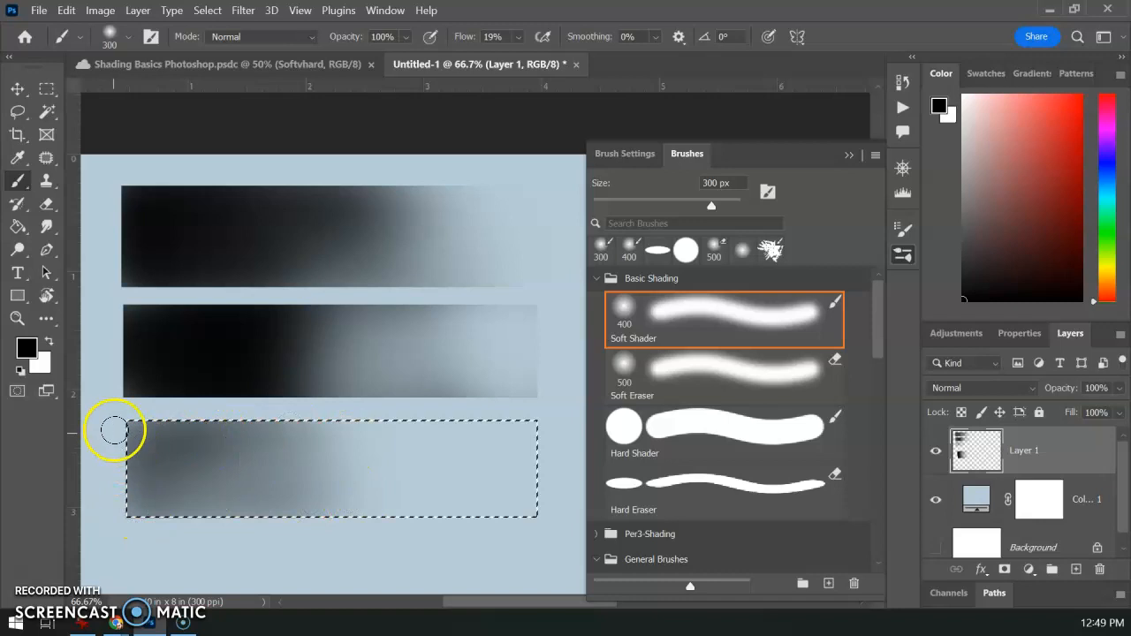
pyautogui.click(902, 254)
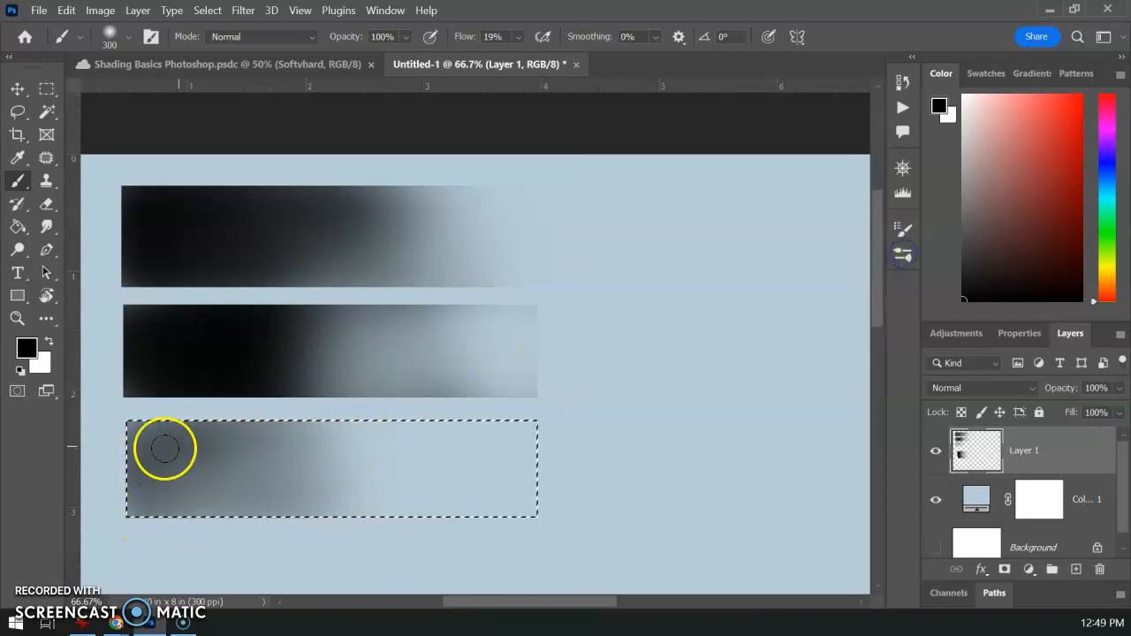
pyautogui.moveTo(164, 449); pyautogui.dragTo(155, 473)
pyautogui.moveTo(188, 419)
pyautogui.mouseDown()
pyautogui.moveTo(188, 497)
pyautogui.moveTo(197, 453)
pyautogui.moveTo(235, 422)
pyautogui.moveTo(260, 519)
pyautogui.moveTo(303, 461)
pyautogui.moveTo(247, 515)
pyautogui.moveTo(128, 424)
pyautogui.mouseUp()
pyautogui.moveTo(131, 506)
pyautogui.mouseDown()
pyautogui.moveTo(158, 423)
pyautogui.moveTo(184, 508)
pyautogui.moveTo(234, 523)
pyautogui.moveTo(338, 435)
pyautogui.moveTo(396, 524)
pyautogui.moveTo(426, 497)
pyautogui.moveTo(395, 502)
pyautogui.moveTo(232, 432)
pyautogui.moveTo(246, 461)
pyautogui.moveTo(286, 489)
pyautogui.moveTo(338, 477)
pyautogui.moveTo(259, 449)
pyautogui.mouseUp()
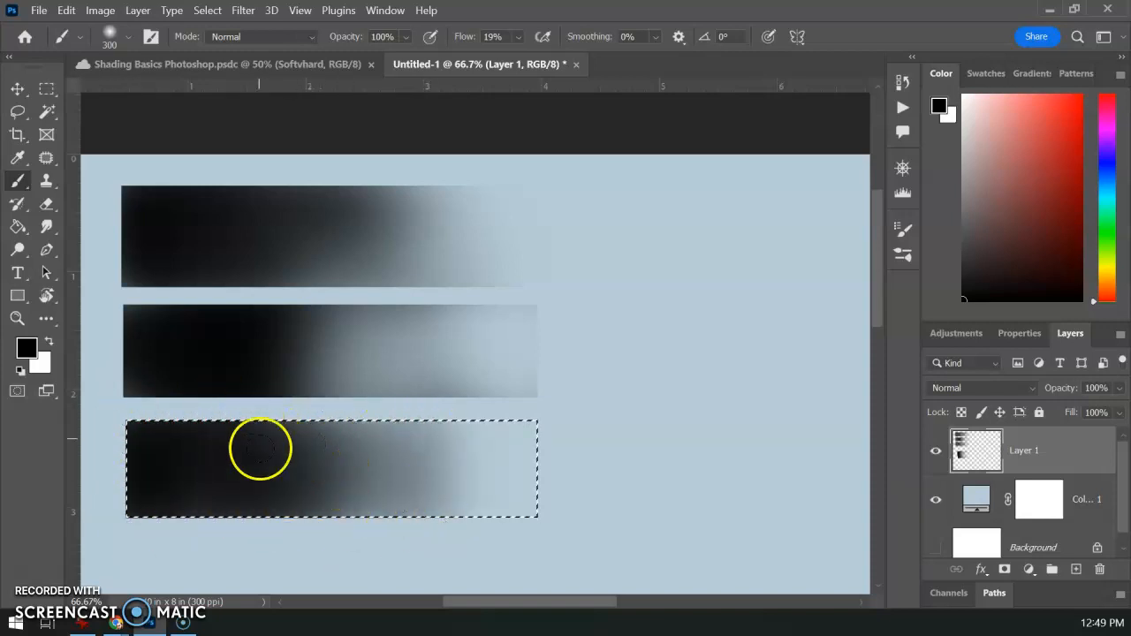
# Switch the foreground colour to white and paint the strip's right end, blending the highlight through the midtones into the black
pyautogui.click(50, 345)
pyautogui.click(51, 346)
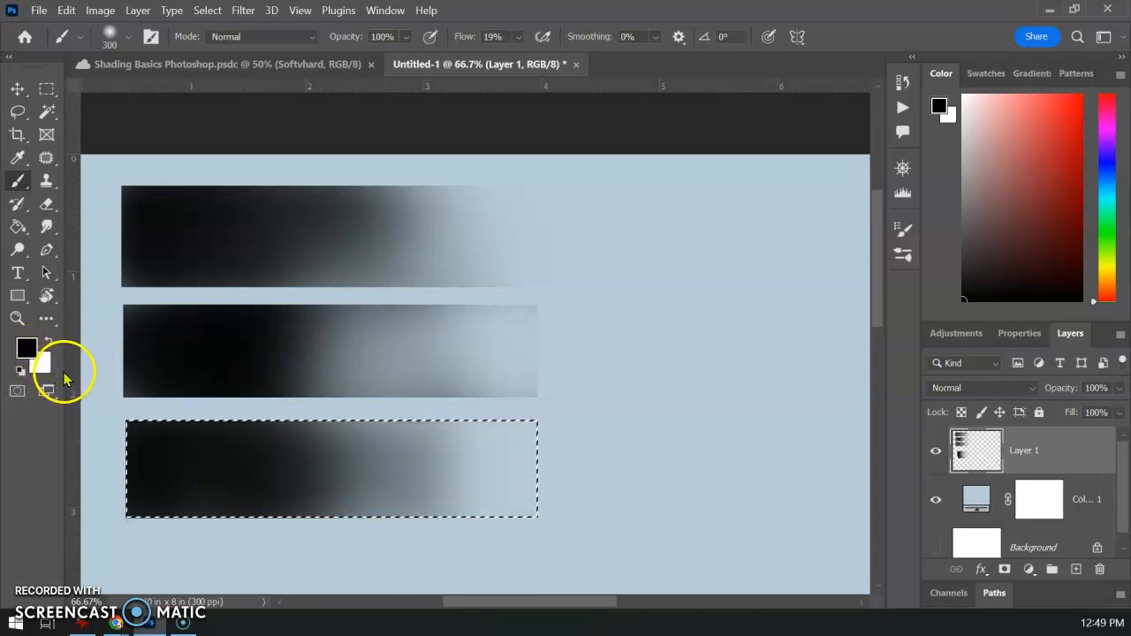
pyautogui.press('x')
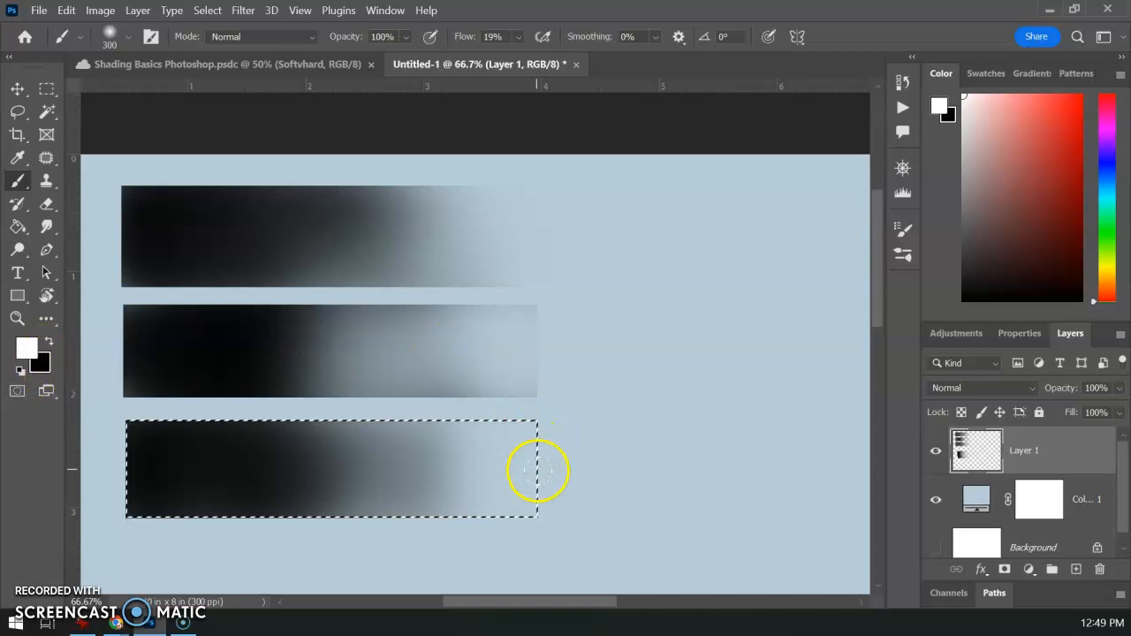
pyautogui.moveTo(510, 538)
pyautogui.mouseDown()
pyautogui.moveTo(510, 419)
pyautogui.moveTo(519, 520)
pyautogui.moveTo(496, 433)
pyautogui.moveTo(466, 469)
pyautogui.moveTo(453, 542)
pyautogui.moveTo(439, 432)
pyautogui.moveTo(422, 493)
pyautogui.moveTo(397, 502)
pyautogui.moveTo(368, 447)
pyautogui.moveTo(335, 444)
pyautogui.moveTo(316, 531)
pyautogui.moveTo(522, 438)
pyautogui.mouseUp()
pyautogui.moveTo(512, 527)
pyautogui.mouseDown()
pyautogui.moveTo(453, 464)
pyautogui.moveTo(388, 437)
pyautogui.moveTo(350, 489)
pyautogui.moveTo(250, 516)
pyautogui.moveTo(232, 400)
pyautogui.moveTo(281, 470)
pyautogui.moveTo(303, 452)
pyautogui.moveTo(444, 483)
pyautogui.moveTo(444, 434)
pyautogui.moveTo(410, 439)
pyautogui.moveTo(352, 495)
pyautogui.moveTo(284, 462)
pyautogui.moveTo(268, 469)
pyautogui.moveTo(284, 438)
pyautogui.moveTo(303, 496)
pyautogui.moveTo(342, 490)
pyautogui.moveTo(387, 430)
pyautogui.moveTo(412, 516)
pyautogui.moveTo(422, 464)
pyautogui.moveTo(277, 525)
pyautogui.mouseUp()
pyautogui.press('x')
pyautogui.press('x')
pyautogui.moveTo(262, 453)
pyautogui.mouseDown()
pyautogui.moveTo(280, 474)
pyautogui.moveTo(256, 480)
pyautogui.moveTo(318, 446)
pyautogui.moveTo(392, 431)
pyautogui.mouseUp()
pyautogui.moveTo(304, 516)
pyautogui.mouseDown()
pyautogui.moveTo(322, 397)
pyautogui.moveTo(297, 516)
pyautogui.mouseUp()
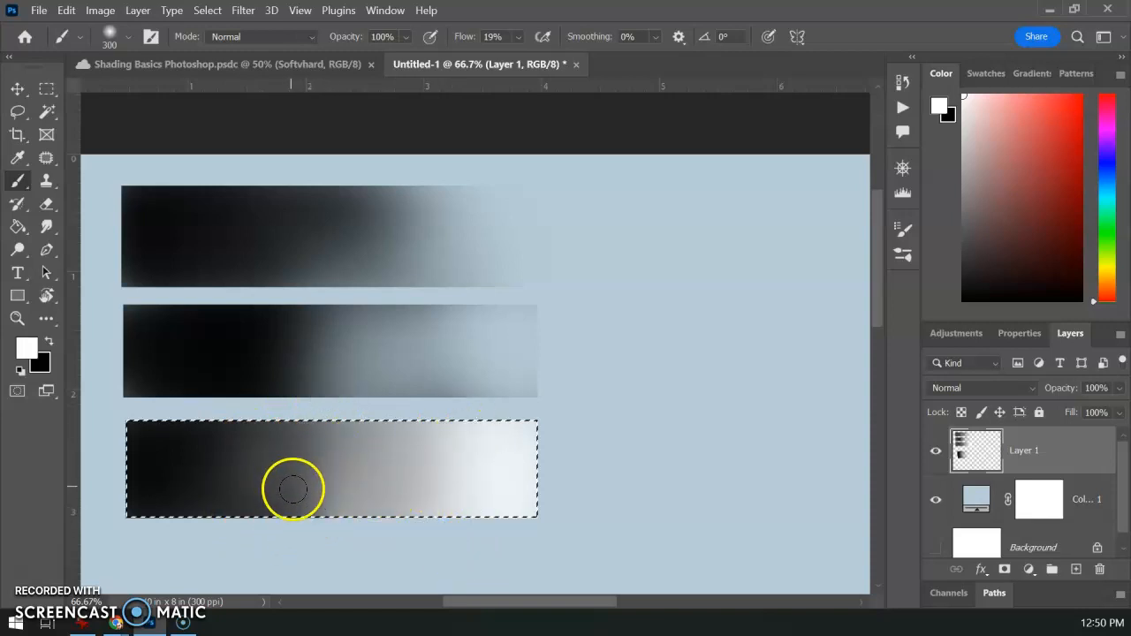
pyautogui.moveTo(297, 543)
pyautogui.mouseDown()
pyautogui.moveTo(287, 405)
pyautogui.moveTo(250, 426)
pyautogui.moveTo(283, 495)
pyautogui.mouseUp()
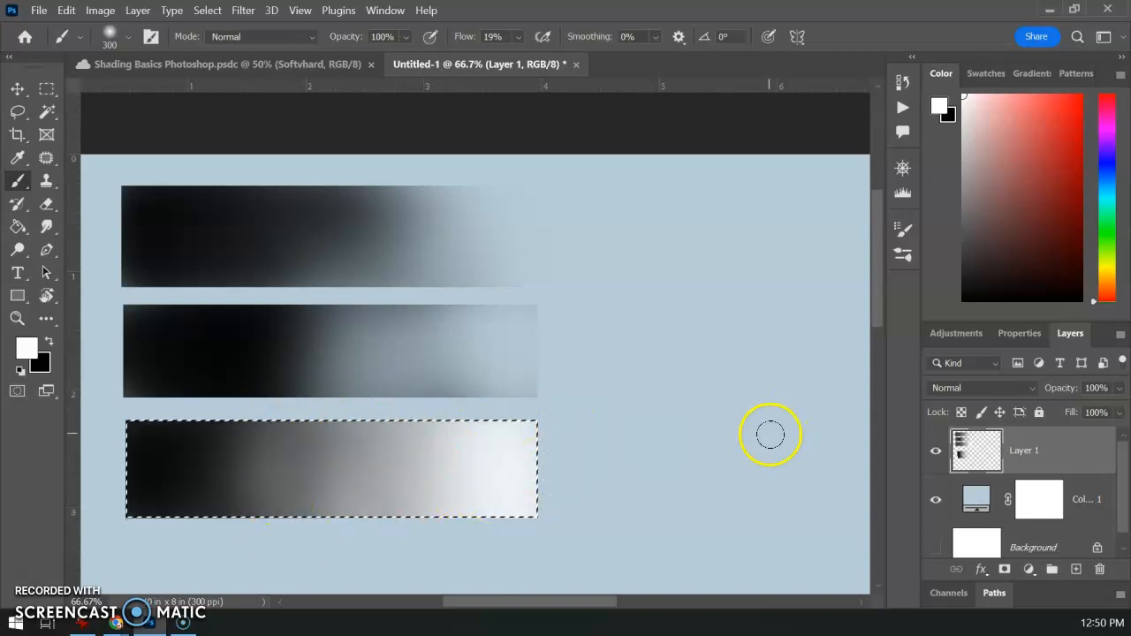
# Show the Background layer and toggle the blue fill layer's visibility to compare the three strips on white and blue
pyautogui.hotkey('ctrl', '-')
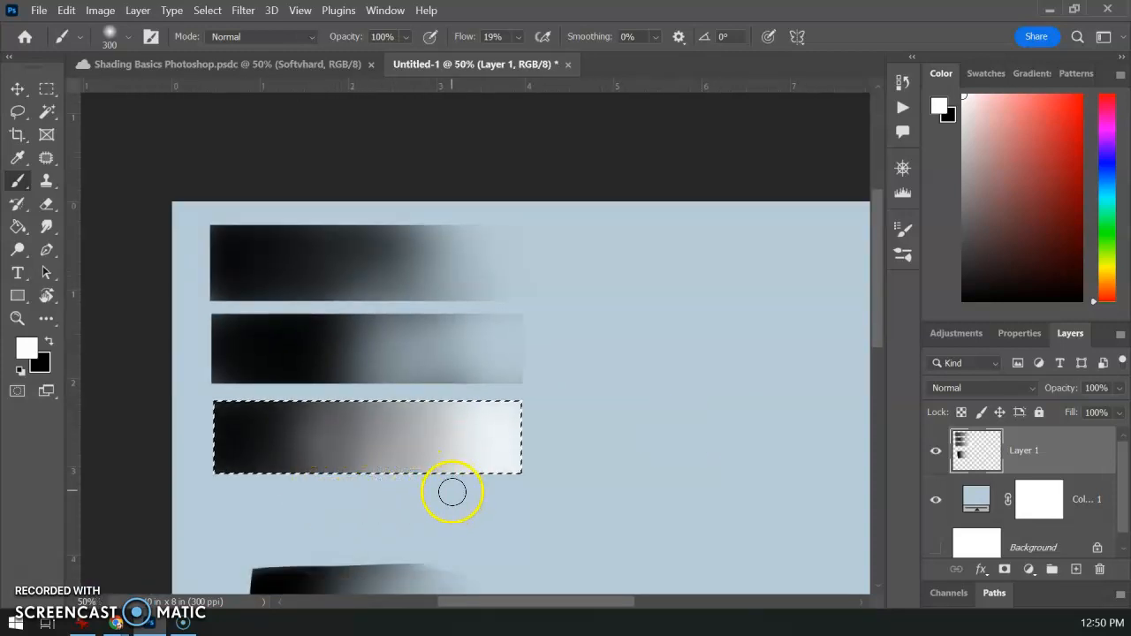
pyautogui.click(936, 500)
pyautogui.click(935, 500)
pyautogui.click(935, 548)
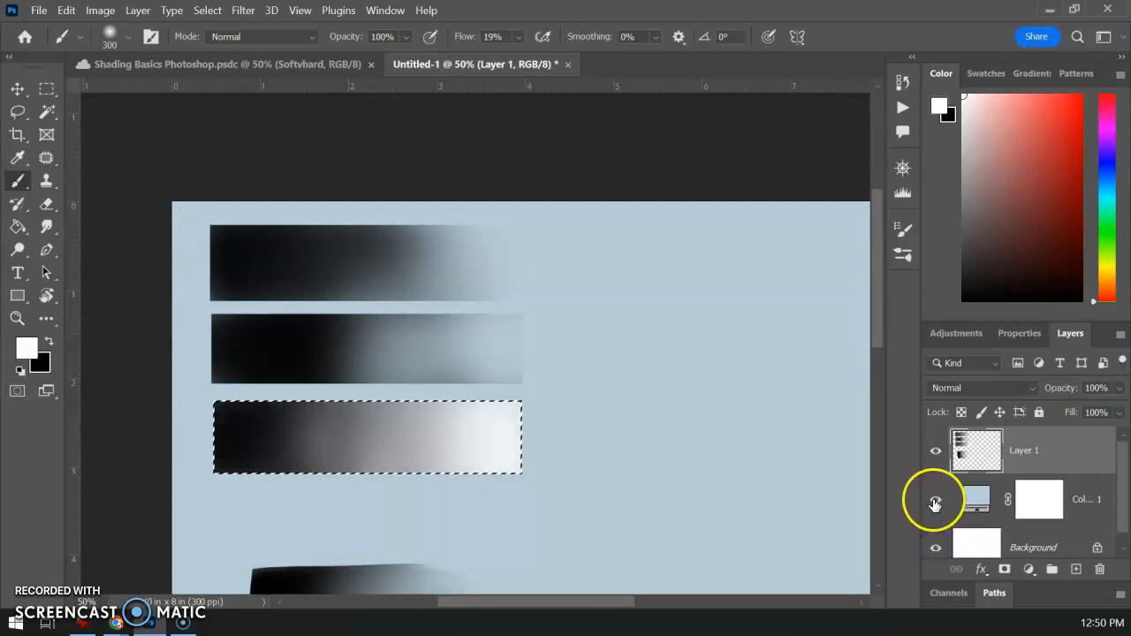
pyautogui.click(935, 501)
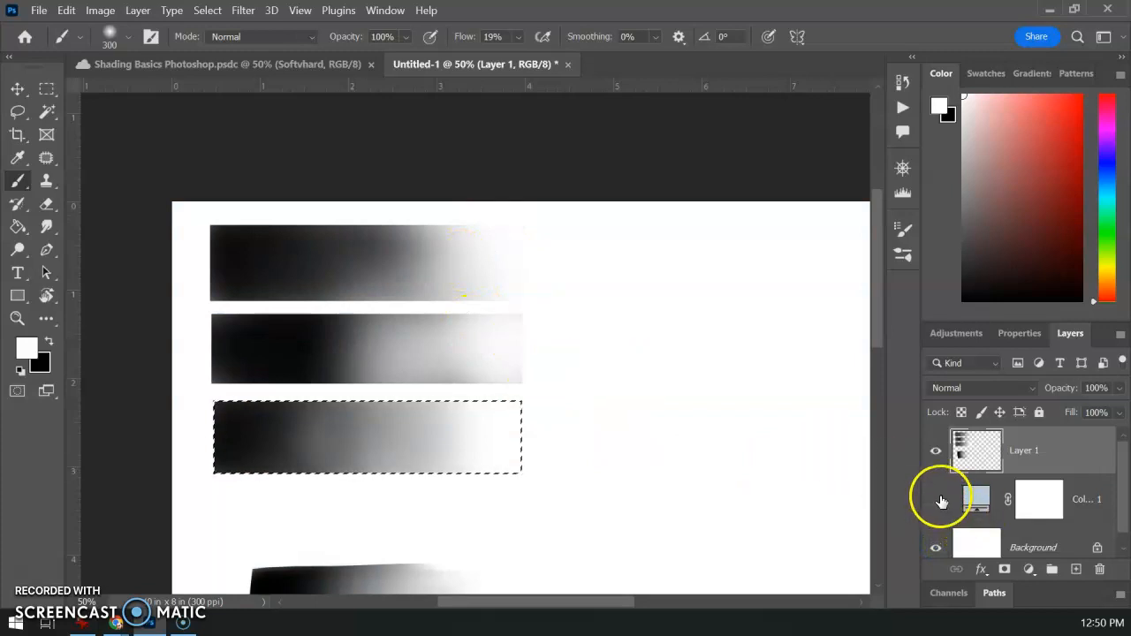
pyautogui.click(937, 501)
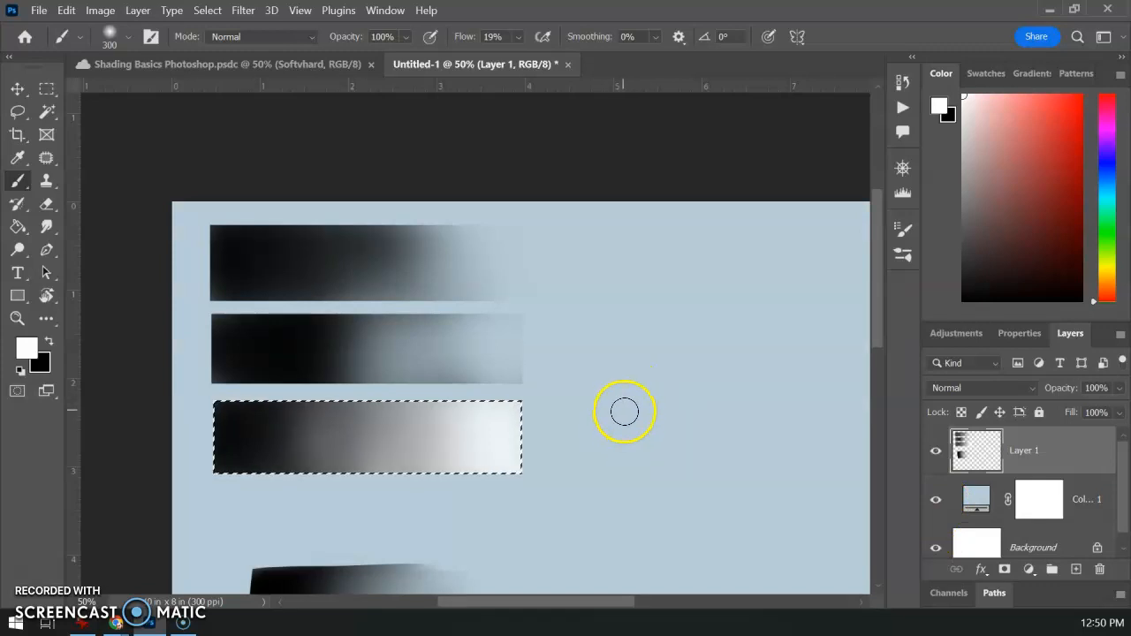
# Make a circular selection about 2.2 in across in the empty area right of the gradient strips with the Elliptical Marquee tool
pyautogui.moveTo(448, 385); pyautogui.dragTo(333, 303)
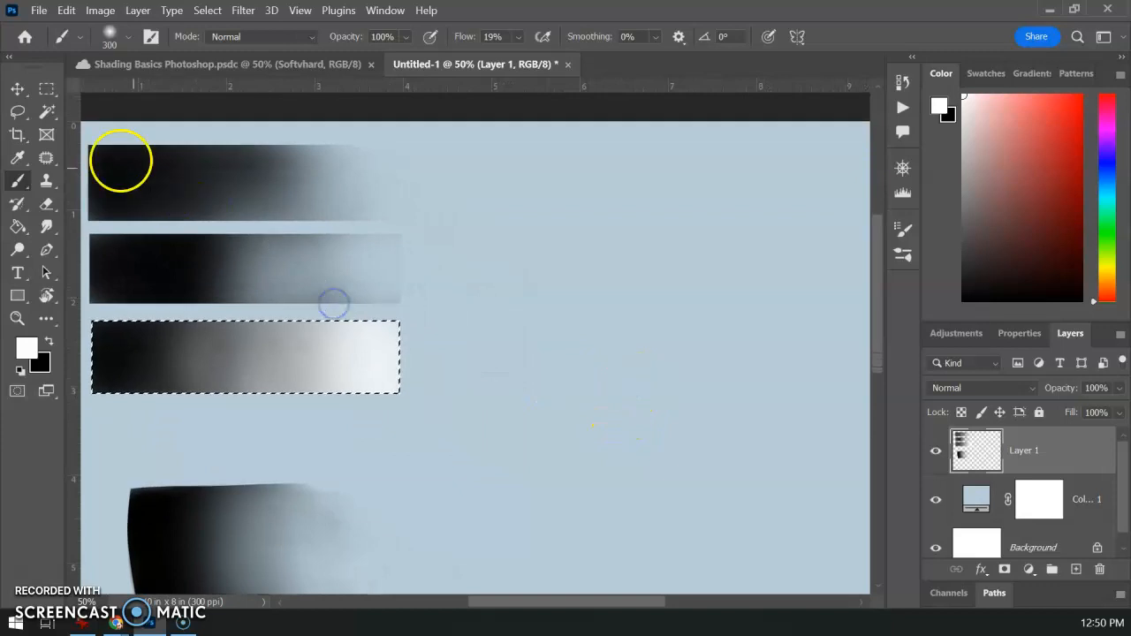
pyautogui.click(43, 91)
pyautogui.moveTo(40, 89); pyautogui.dragTo(114, 106)
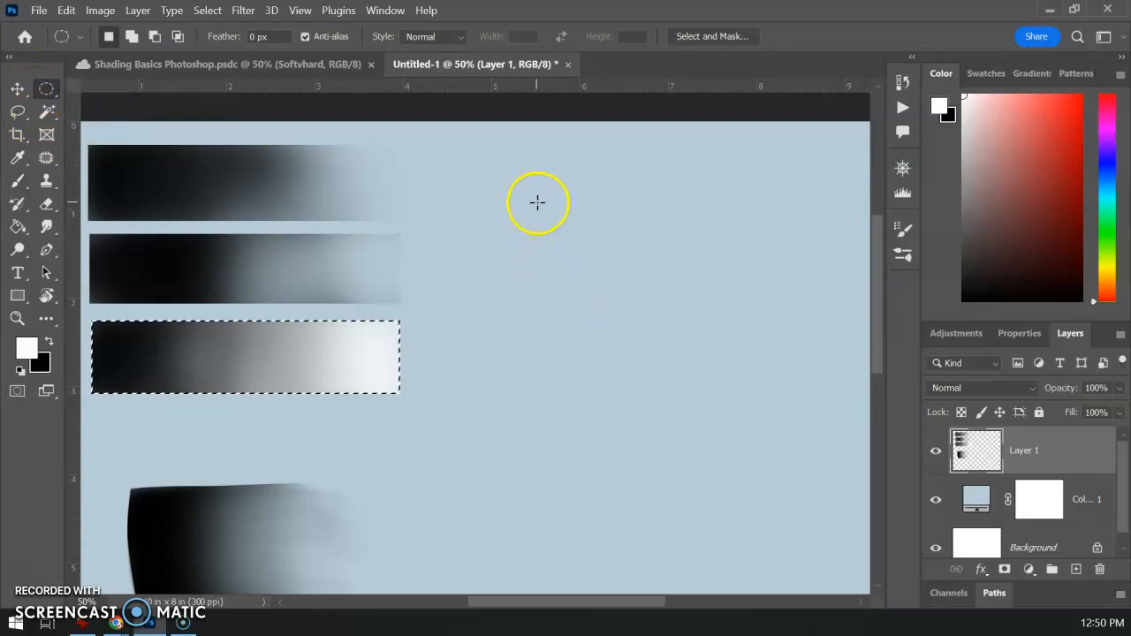
pyautogui.moveTo(530, 201); pyautogui.dragTo(745, 374)
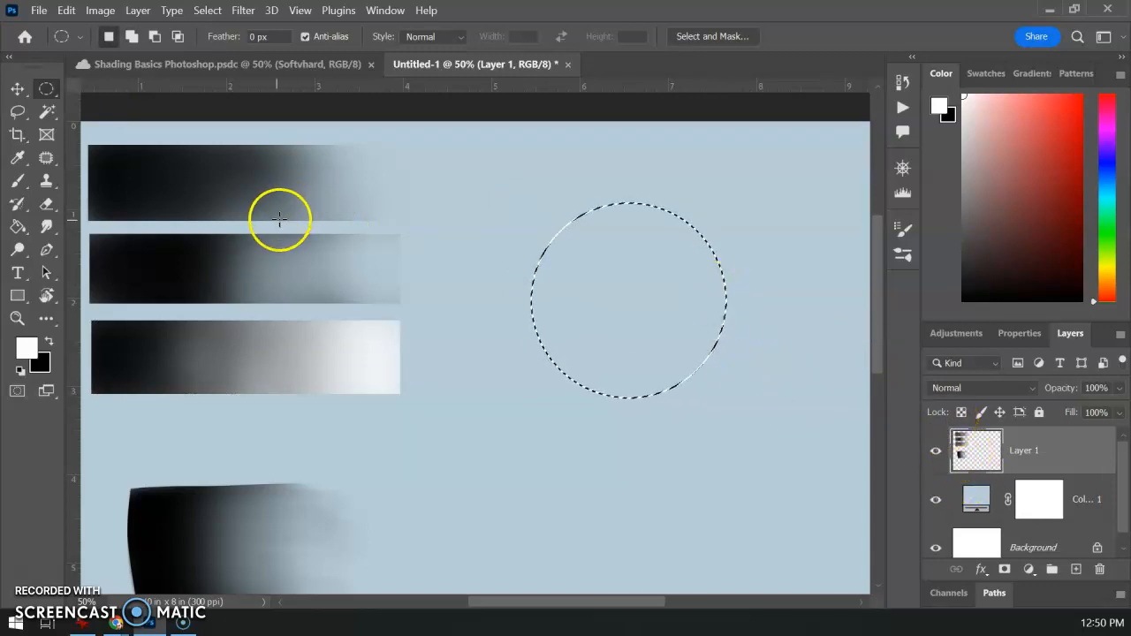
# Shade the circular selection in black with the Soft Shader brush at 300 px, darkening lower right and leaving the upper-left area light
pyautogui.click(18, 181)
pyautogui.click(48, 341)
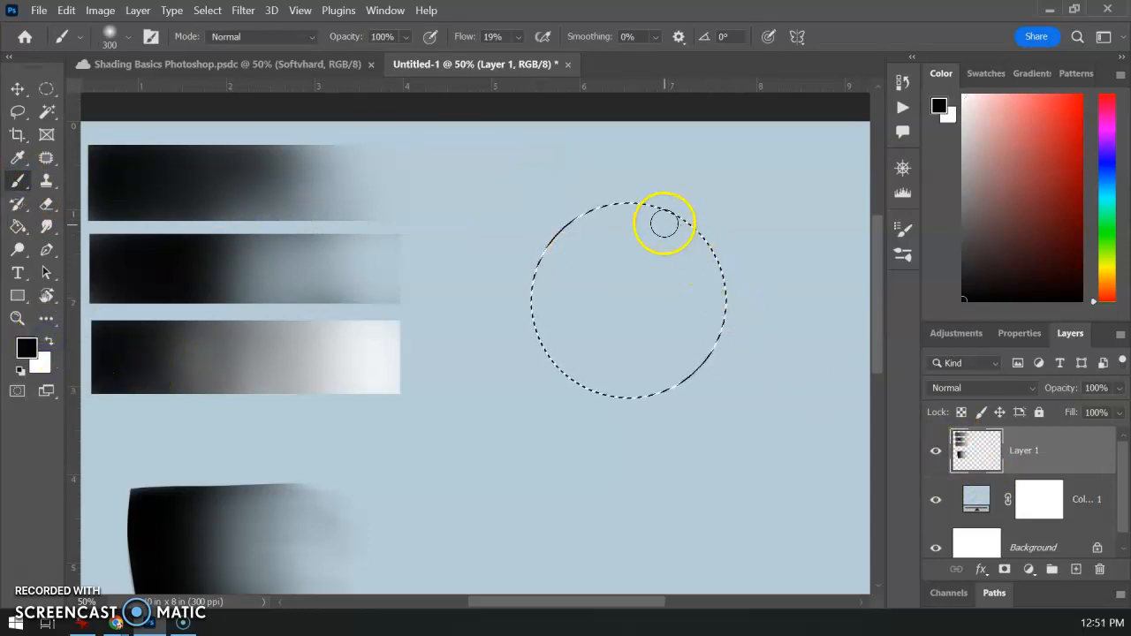
pyautogui.moveTo(537, 247)
pyautogui.mouseDown()
pyautogui.moveTo(572, 201)
pyautogui.moveTo(546, 253)
pyautogui.moveTo(594, 214)
pyautogui.moveTo(642, 284)
pyautogui.mouseUp()
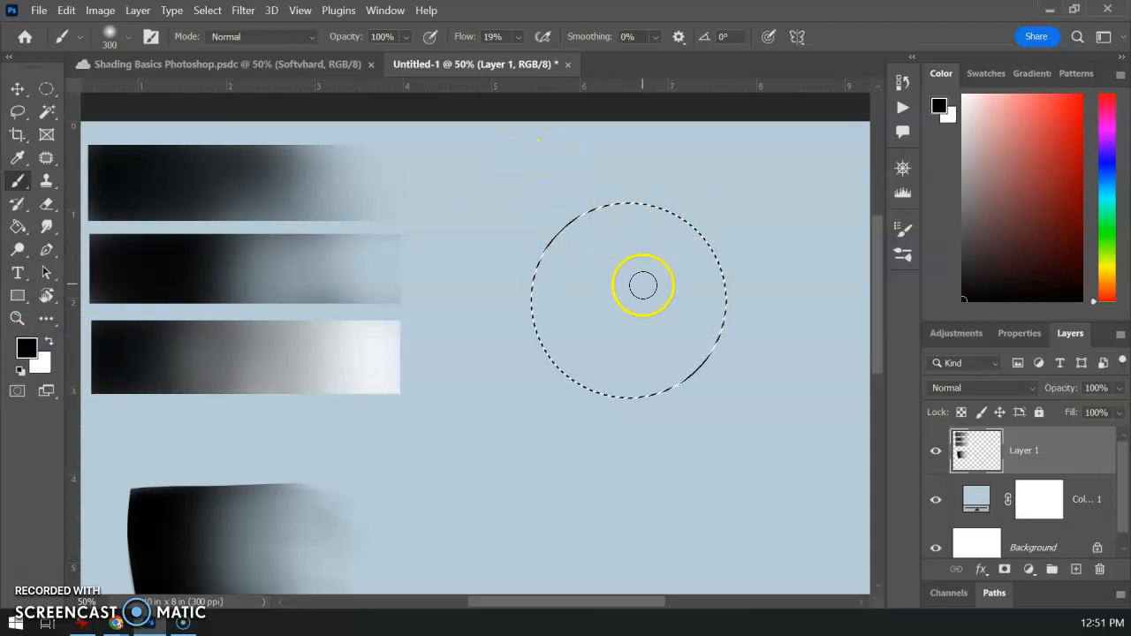
pyautogui.moveTo(696, 238)
pyautogui.mouseDown()
pyautogui.moveTo(680, 345)
pyautogui.moveTo(600, 381)
pyautogui.moveTo(502, 267)
pyautogui.moveTo(529, 235)
pyautogui.moveTo(528, 333)
pyautogui.moveTo(654, 370)
pyautogui.moveTo(719, 256)
pyautogui.moveTo(684, 181)
pyautogui.moveTo(632, 169)
pyautogui.moveTo(677, 223)
pyautogui.moveTo(656, 325)
pyautogui.moveTo(573, 338)
pyautogui.moveTo(528, 207)
pyautogui.moveTo(567, 336)
pyautogui.moveTo(698, 315)
pyautogui.moveTo(699, 209)
pyautogui.moveTo(548, 185)
pyautogui.moveTo(592, 183)
pyautogui.moveTo(532, 251)
pyautogui.moveTo(608, 353)
pyautogui.moveTo(762, 251)
pyautogui.moveTo(737, 215)
pyautogui.moveTo(659, 327)
pyautogui.moveTo(515, 302)
pyautogui.moveTo(534, 210)
pyautogui.moveTo(543, 272)
pyautogui.moveTo(621, 354)
pyautogui.moveTo(768, 239)
pyautogui.moveTo(741, 244)
pyautogui.moveTo(712, 277)
pyautogui.moveTo(550, 324)
pyautogui.moveTo(539, 228)
pyautogui.moveTo(542, 284)
pyautogui.moveTo(699, 276)
pyautogui.moveTo(703, 151)
pyautogui.moveTo(681, 239)
pyautogui.moveTo(641, 195)
pyautogui.moveTo(676, 212)
pyautogui.moveTo(629, 318)
pyautogui.moveTo(671, 254)
pyautogui.moveTo(665, 231)
pyautogui.moveTo(568, 349)
pyautogui.moveTo(682, 296)
pyautogui.moveTo(604, 360)
pyautogui.mouseUp()
pyautogui.moveTo(641, 365)
pyautogui.mouseDown()
pyautogui.moveTo(747, 243)
pyautogui.moveTo(728, 298)
pyautogui.moveTo(555, 375)
pyautogui.moveTo(526, 345)
pyautogui.moveTo(678, 361)
pyautogui.moveTo(760, 214)
pyautogui.moveTo(579, 356)
pyautogui.moveTo(504, 301)
pyautogui.moveTo(541, 357)
pyautogui.moveTo(741, 295)
pyautogui.moveTo(704, 253)
pyautogui.moveTo(562, 206)
pyautogui.moveTo(514, 267)
pyautogui.moveTo(598, 186)
pyautogui.mouseUp()
pyautogui.moveTo(572, 256)
pyautogui.mouseDown()
pyautogui.moveTo(560, 368)
pyautogui.moveTo(535, 310)
pyautogui.moveTo(543, 267)
pyautogui.moveTo(723, 220)
pyautogui.moveTo(643, 362)
pyautogui.mouseUp()
pyautogui.moveTo(672, 208)
pyautogui.mouseDown()
pyautogui.moveTo(675, 296)
pyautogui.moveTo(621, 199)
pyautogui.moveTo(685, 283)
pyautogui.moveTo(655, 320)
pyautogui.moveTo(711, 304)
pyautogui.moveTo(559, 361)
pyautogui.moveTo(531, 326)
pyautogui.moveTo(723, 337)
pyautogui.moveTo(653, 381)
pyautogui.moveTo(551, 353)
pyautogui.moveTo(740, 240)
pyautogui.moveTo(578, 195)
pyautogui.mouseUp()
pyautogui.moveTo(550, 298)
pyautogui.mouseDown()
pyautogui.moveTo(633, 345)
pyautogui.moveTo(735, 238)
pyautogui.mouseUp()
pyautogui.moveTo(534, 350)
pyautogui.mouseDown()
pyautogui.moveTo(673, 184)
pyautogui.moveTo(677, 207)
pyautogui.moveTo(537, 398)
pyautogui.moveTo(499, 382)
pyautogui.mouseUp()
pyautogui.hotkey('ctrl', '+')
pyautogui.moveTo(626, 324); pyautogui.dragTo(475, 396)
pyautogui.click(490, 298)
pyautogui.moveTo(596, 326)
pyautogui.mouseDown()
pyautogui.moveTo(515, 383)
pyautogui.moveTo(469, 391)
pyautogui.moveTo(524, 269)
pyautogui.mouseUp()
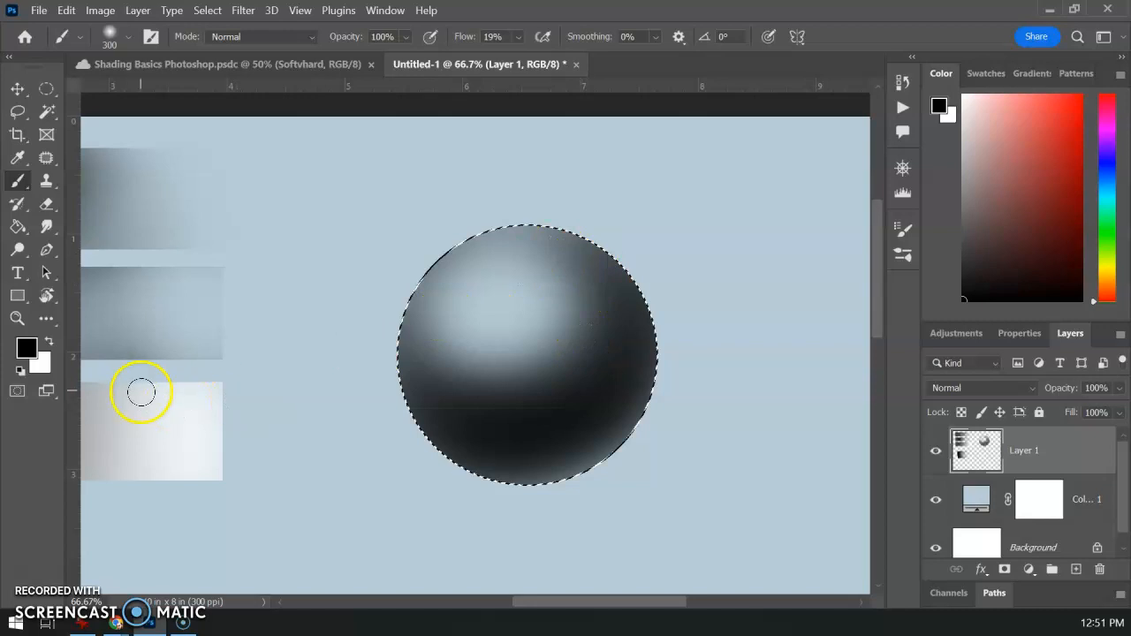
# Switch the foreground colour to white, reduce the brush to 125 px and paint a small highlight at the sphere's upper left
pyautogui.click(49, 341)
pyautogui.click(499, 287)
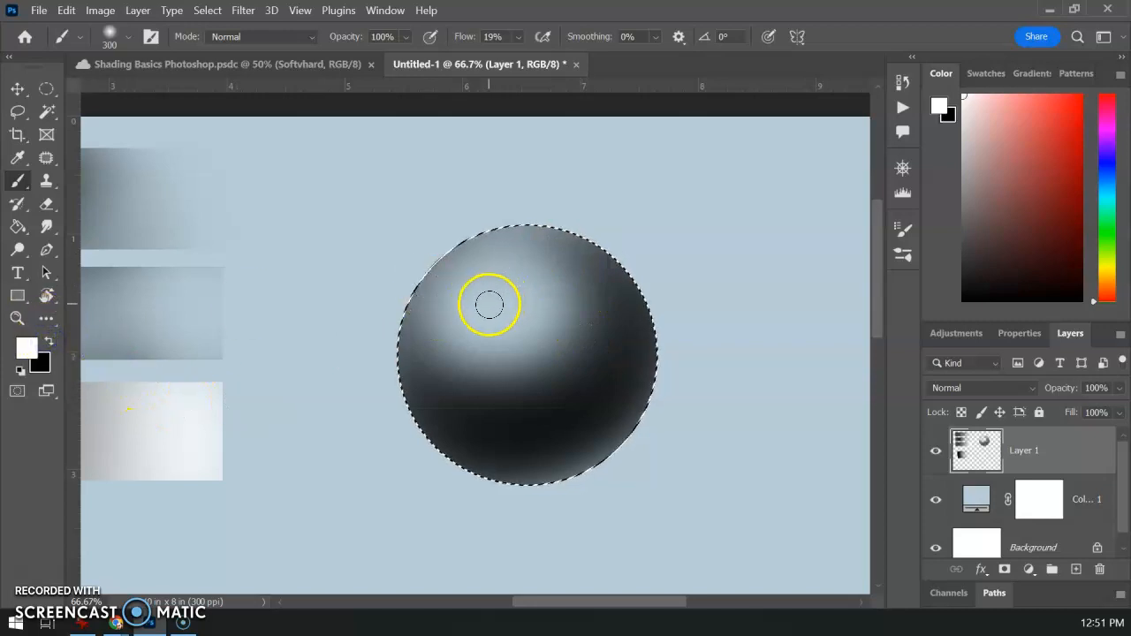
pyautogui.press('[')
pyautogui.press('[')
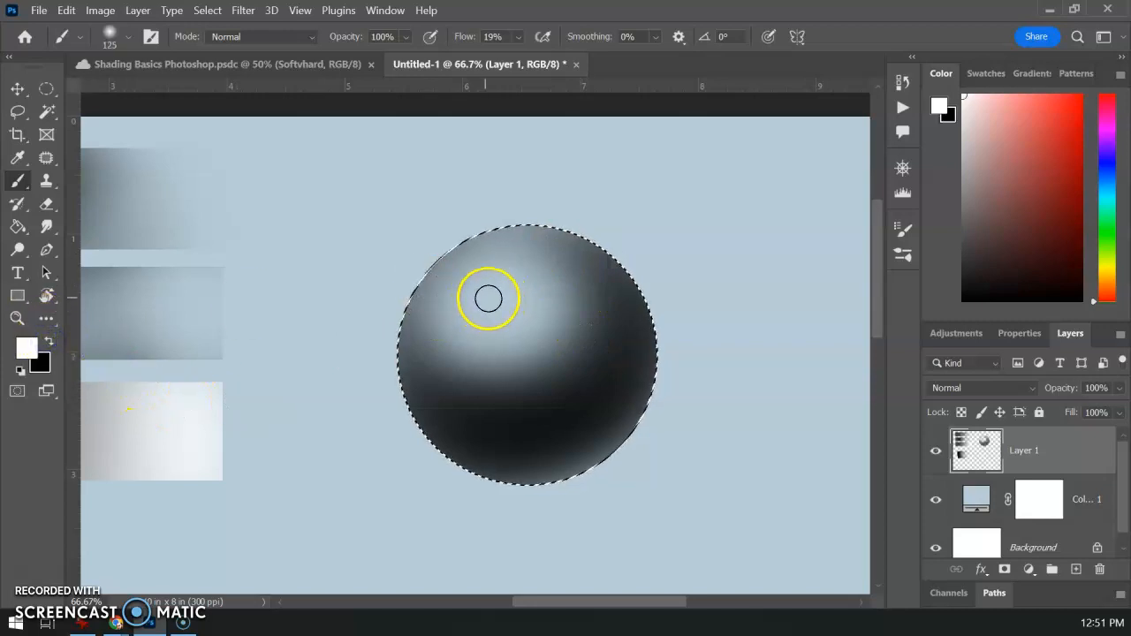
pyautogui.moveTo(484, 301)
pyautogui.mouseDown()
pyautogui.moveTo(545, 298)
pyautogui.moveTo(495, 284)
pyautogui.moveTo(519, 299)
pyautogui.moveTo(511, 280)
pyautogui.moveTo(525, 284)
pyautogui.moveTo(495, 301)
pyautogui.mouseUp()
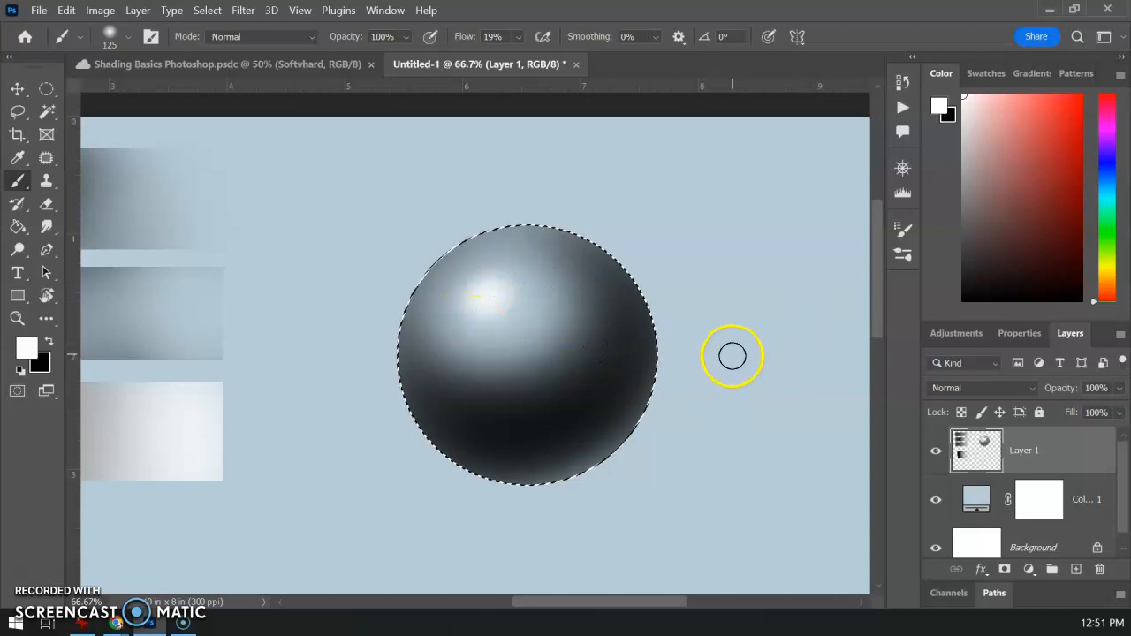
# Toggle the visibility of the blue fill layer and the Background layer to examine the sphere's transparency, restoring both layers
pyautogui.click(936, 500)
pyautogui.click(935, 501)
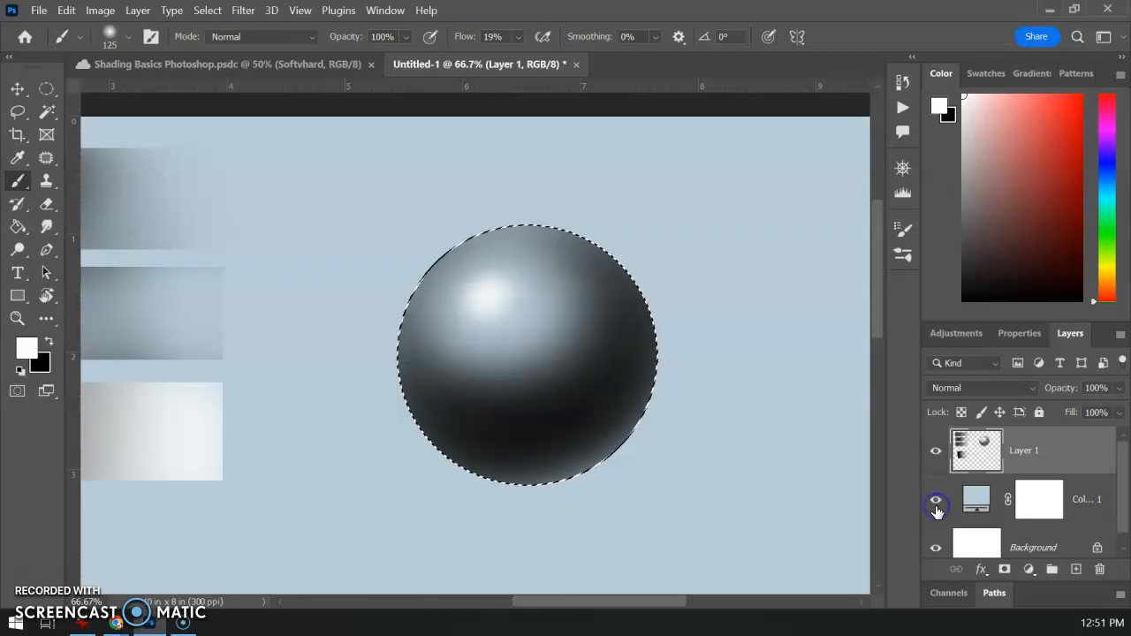
pyautogui.click(936, 548)
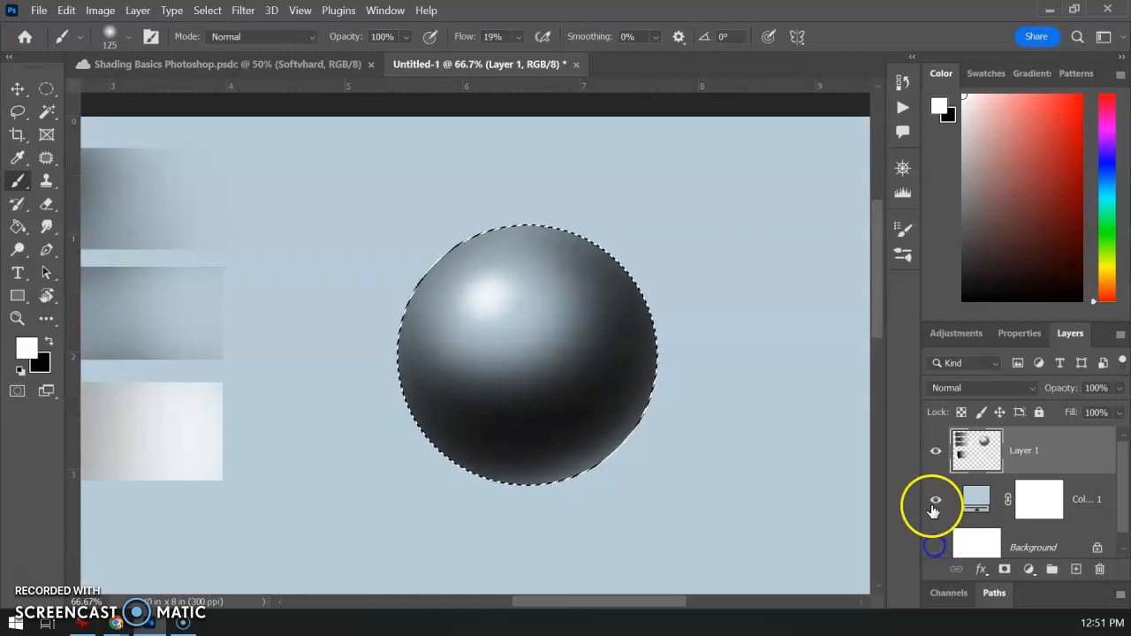
pyautogui.click(935, 500)
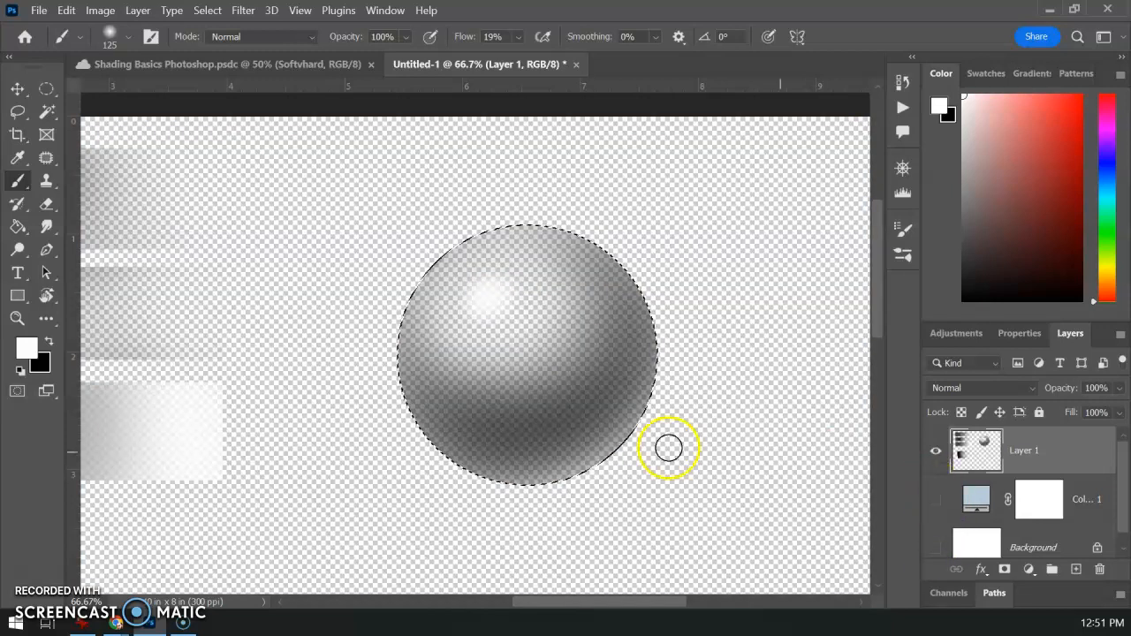
pyautogui.click(935, 500)
pyautogui.click(937, 548)
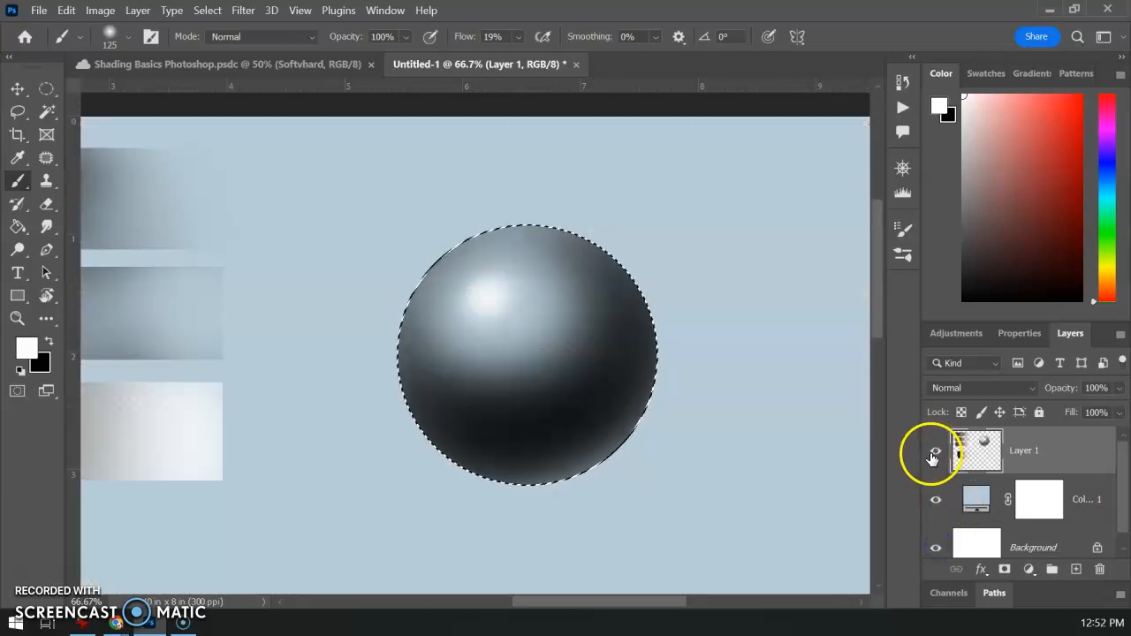
# Make a circular selection about 2 in across in the empty area below the sphere with the Elliptical Marquee tool
pyautogui.moveTo(520, 406); pyautogui.dragTo(520, 267)
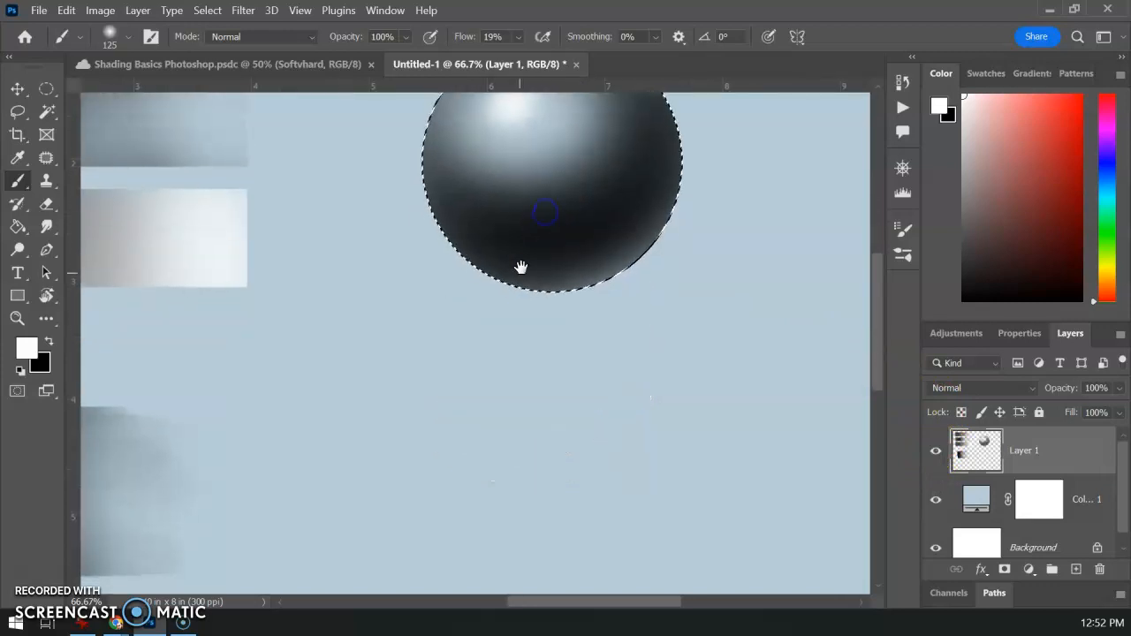
pyautogui.click(47, 89)
pyautogui.moveTo(503, 331); pyautogui.dragTo(766, 560)
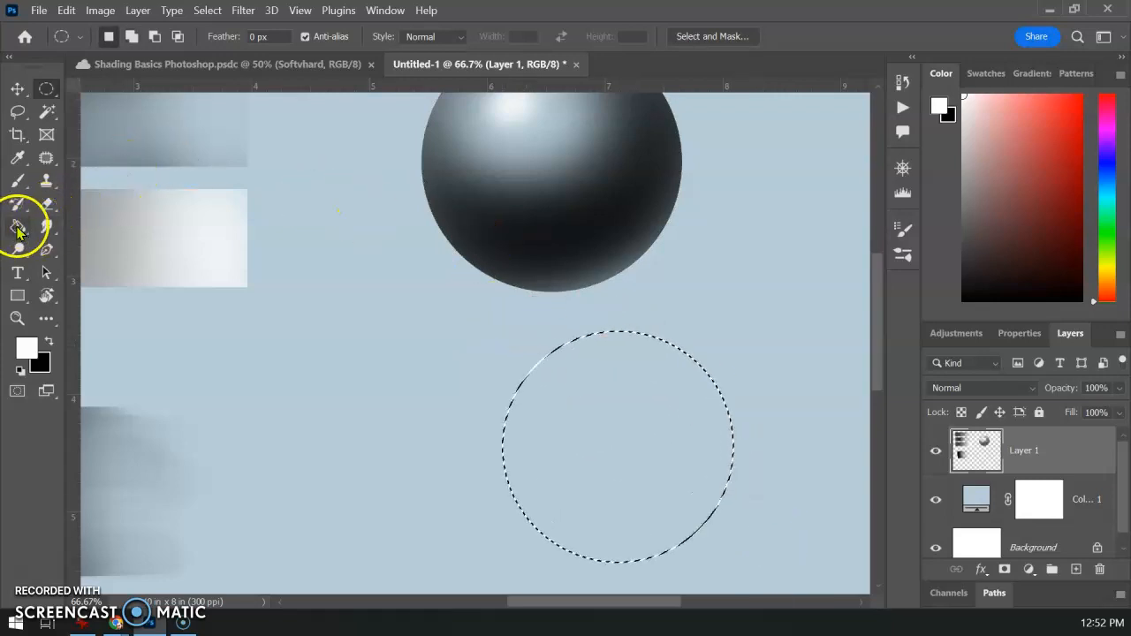
# Paint the circular selection completely black with the Hard Shader brush at 125 px
pyautogui.click(17, 180)
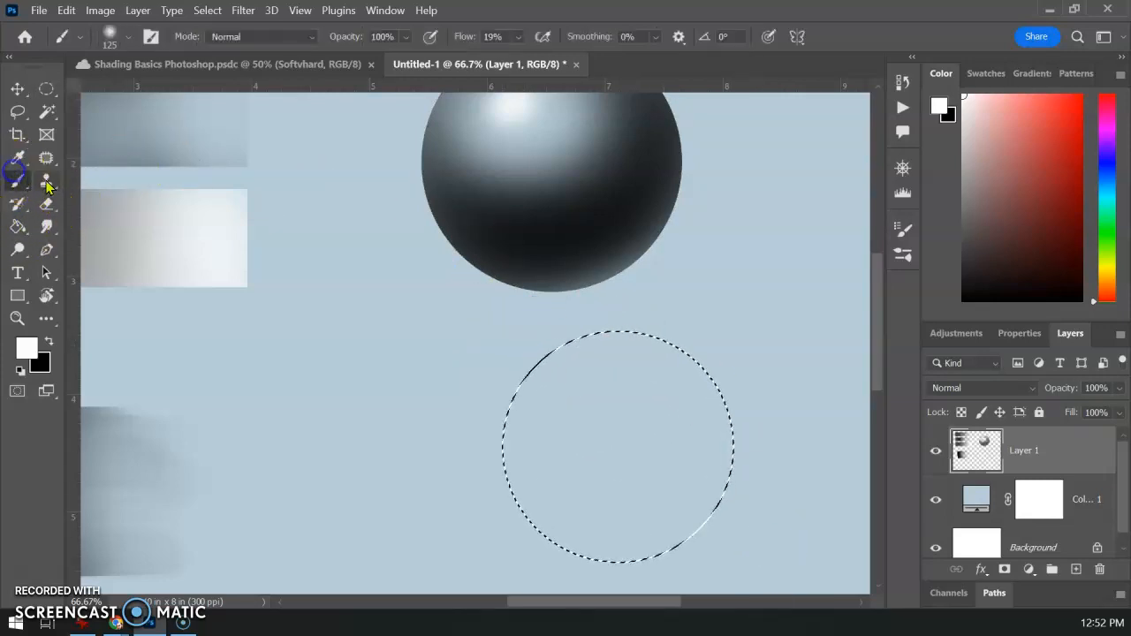
pyautogui.click(903, 255)
pyautogui.click(765, 437)
pyautogui.moveTo(504, 419)
pyautogui.mouseDown()
pyautogui.moveTo(550, 350)
pyautogui.moveTo(525, 404)
pyautogui.moveTo(539, 388)
pyautogui.mouseUp()
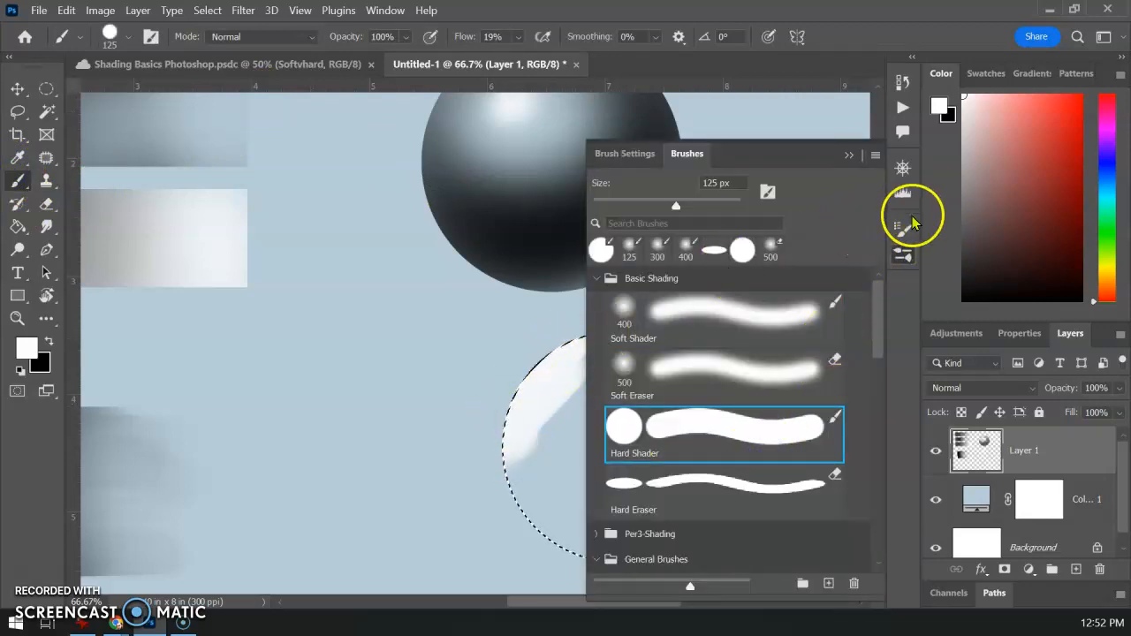
pyautogui.click(902, 256)
pyautogui.moveTo(564, 358)
pyautogui.mouseDown()
pyautogui.moveTo(542, 383)
pyautogui.moveTo(653, 336)
pyautogui.moveTo(487, 422)
pyautogui.moveTo(548, 361)
pyautogui.moveTo(653, 309)
pyautogui.moveTo(741, 348)
pyautogui.moveTo(570, 412)
pyautogui.moveTo(726, 405)
pyautogui.moveTo(700, 438)
pyautogui.moveTo(566, 512)
pyautogui.moveTo(730, 461)
pyautogui.moveTo(554, 573)
pyautogui.moveTo(679, 539)
pyautogui.moveTo(710, 425)
pyautogui.moveTo(515, 486)
pyautogui.moveTo(506, 416)
pyautogui.moveTo(573, 340)
pyautogui.moveTo(685, 322)
pyautogui.moveTo(676, 370)
pyautogui.moveTo(724, 396)
pyautogui.moveTo(619, 466)
pyautogui.moveTo(758, 452)
pyautogui.moveTo(628, 556)
pyautogui.mouseUp()
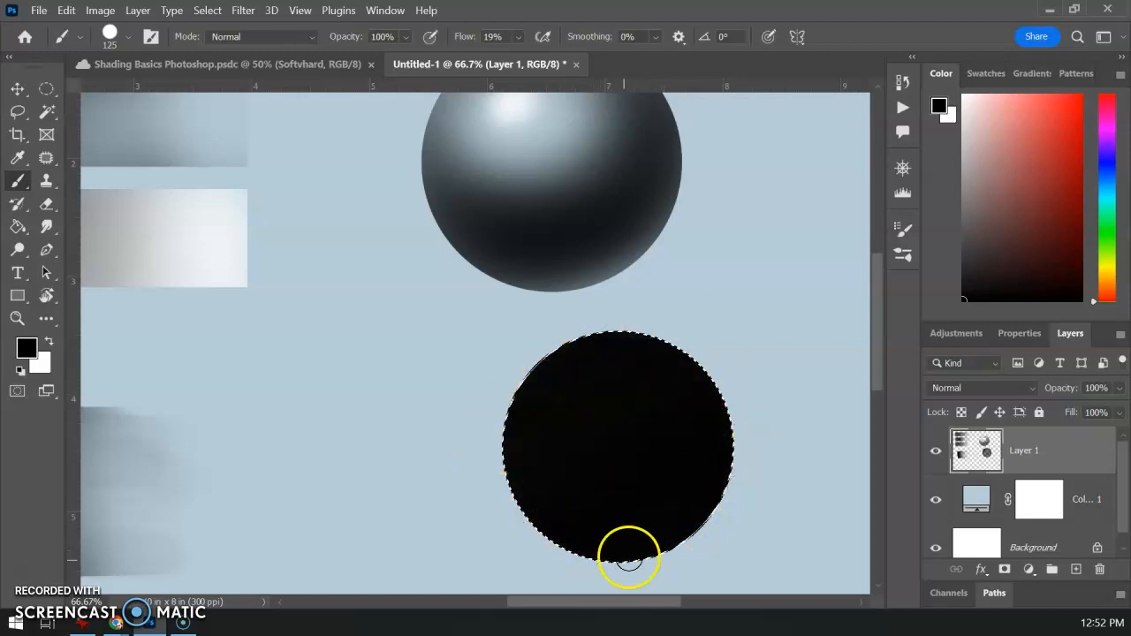
# Erase soft light areas out of the upper part of the black circle with the Soft Eraser preset at 500 px
pyautogui.click(42, 205)
pyautogui.click(901, 256)
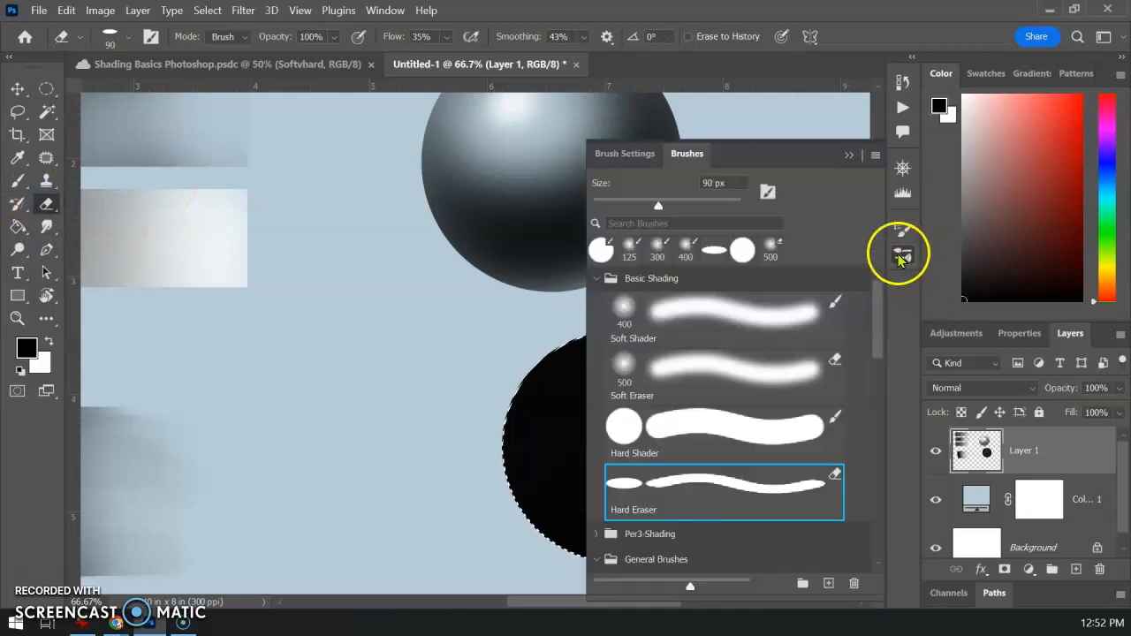
pyautogui.click(717, 363)
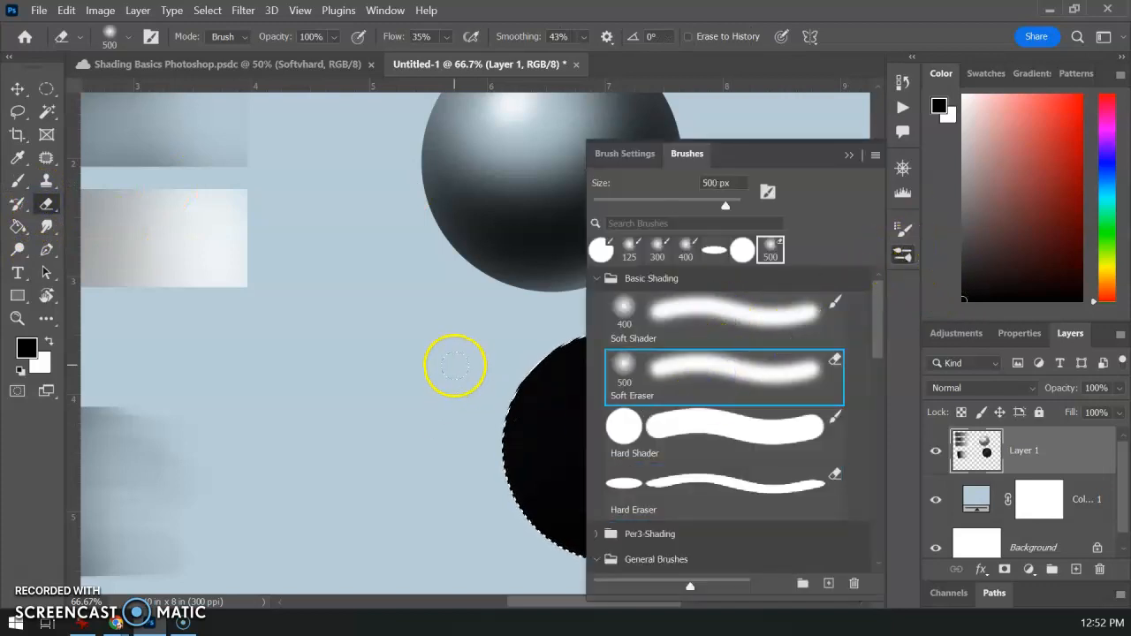
pyautogui.click(902, 254)
pyautogui.moveTo(481, 396); pyautogui.dragTo(202, 300)
pyautogui.moveTo(336, 311)
pyautogui.mouseDown()
pyautogui.moveTo(271, 289)
pyautogui.moveTo(339, 291)
pyautogui.moveTo(312, 267)
pyautogui.moveTo(315, 347)
pyautogui.moveTo(337, 276)
pyautogui.moveTo(265, 351)
pyautogui.moveTo(258, 298)
pyautogui.moveTo(291, 351)
pyautogui.moveTo(369, 294)
pyautogui.moveTo(301, 296)
pyautogui.moveTo(413, 294)
pyautogui.moveTo(355, 247)
pyautogui.moveTo(349, 354)
pyautogui.moveTo(372, 271)
pyautogui.moveTo(316, 342)
pyautogui.moveTo(339, 271)
pyautogui.moveTo(322, 300)
pyautogui.moveTo(298, 306)
pyautogui.moveTo(319, 326)
pyautogui.moveTo(310, 290)
pyautogui.moveTo(325, 307)
pyautogui.moveTo(294, 301)
pyautogui.moveTo(317, 281)
pyautogui.moveTo(339, 310)
pyautogui.moveTo(302, 331)
pyautogui.moveTo(304, 295)
pyautogui.moveTo(346, 339)
pyautogui.moveTo(259, 304)
pyautogui.moveTo(369, 359)
pyautogui.moveTo(379, 266)
pyautogui.moveTo(335, 408)
pyautogui.moveTo(310, 404)
pyautogui.moveTo(467, 342)
pyautogui.moveTo(360, 489)
pyautogui.mouseUp()
# Reduce the eraser to 250 px, lift reflected light along the black sphere's lower edge and brighten its upper-left highlight
pyautogui.press('[')
pyautogui.press('[')
pyautogui.press('[')
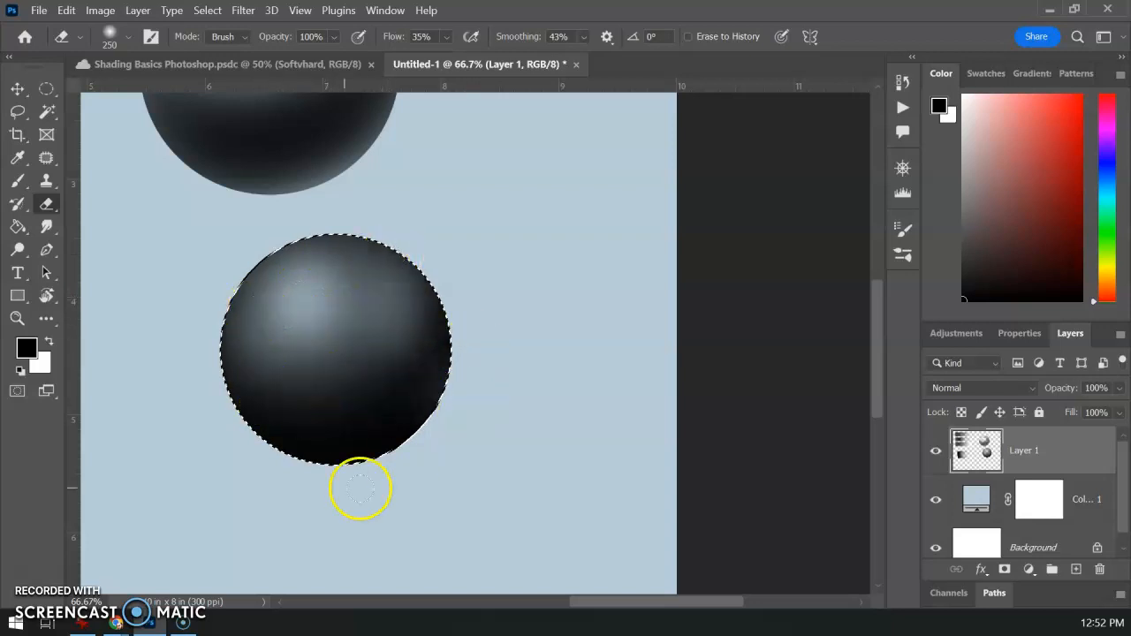
pyautogui.moveTo(189, 442)
pyautogui.mouseDown()
pyautogui.moveTo(198, 405)
pyautogui.moveTo(376, 477)
pyautogui.moveTo(226, 411)
pyautogui.moveTo(366, 469)
pyautogui.mouseUp()
pyautogui.moveTo(497, 312)
pyautogui.mouseDown()
pyautogui.moveTo(458, 256)
pyautogui.moveTo(316, 253)
pyautogui.moveTo(323, 349)
pyautogui.moveTo(410, 346)
pyautogui.moveTo(439, 293)
pyautogui.moveTo(388, 283)
pyautogui.mouseUp()
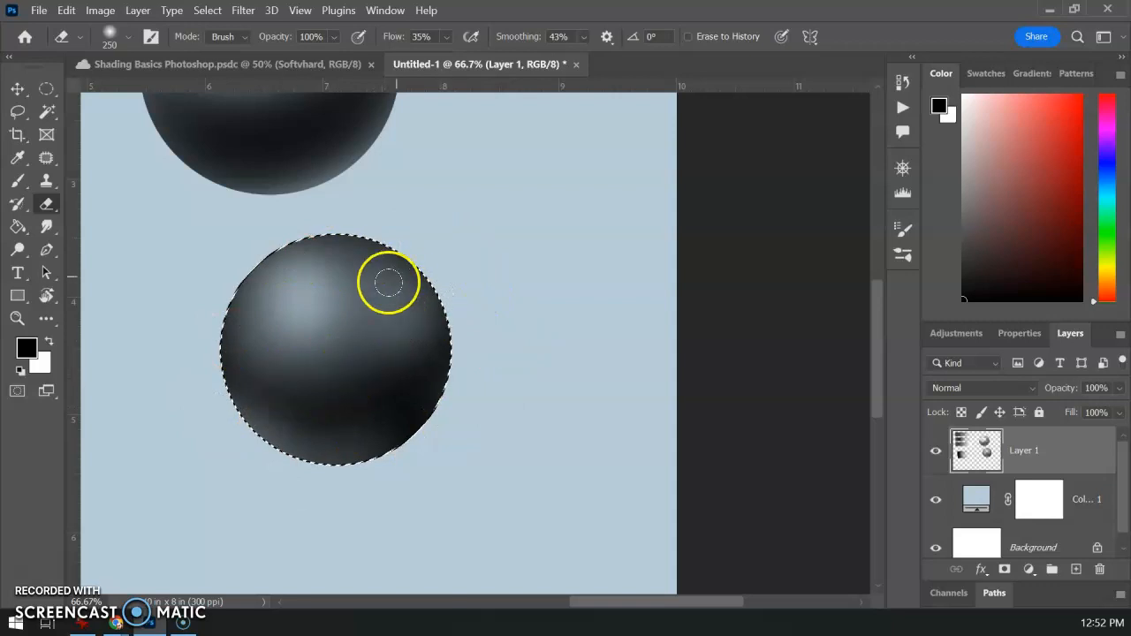
pyautogui.moveTo(301, 309); pyautogui.dragTo(331, 295)
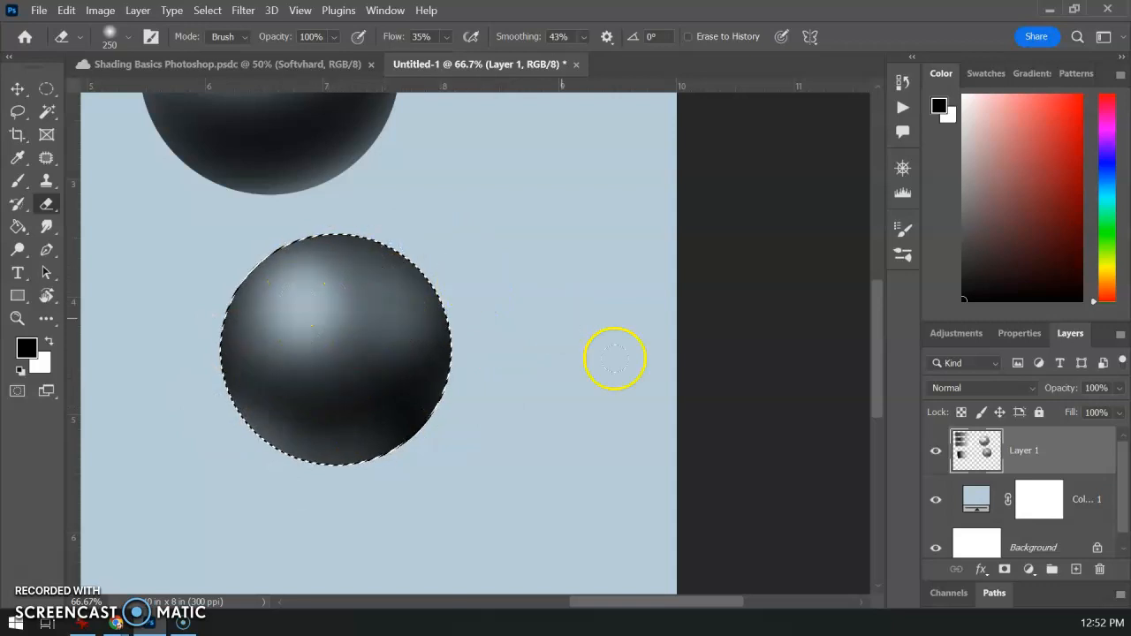
pyautogui.moveTo(353, 436); pyautogui.dragTo(373, 304)
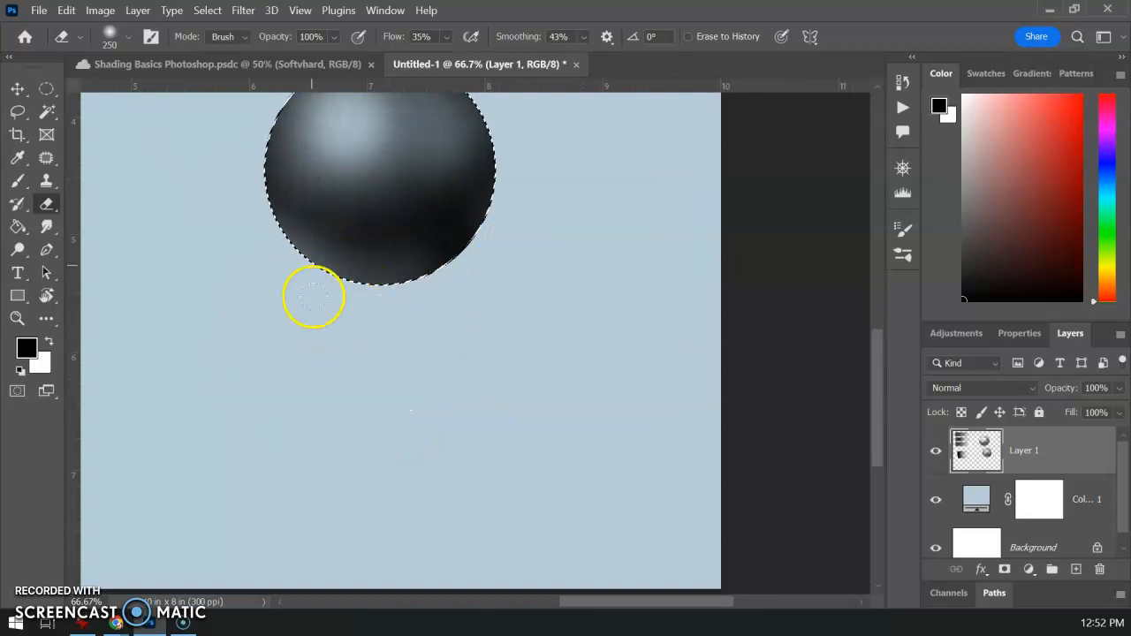
pyautogui.moveTo(433, 270)
pyautogui.mouseDown()
pyautogui.moveTo(374, 245)
pyautogui.moveTo(415, 373)
pyautogui.moveTo(427, 333)
pyautogui.mouseUp()
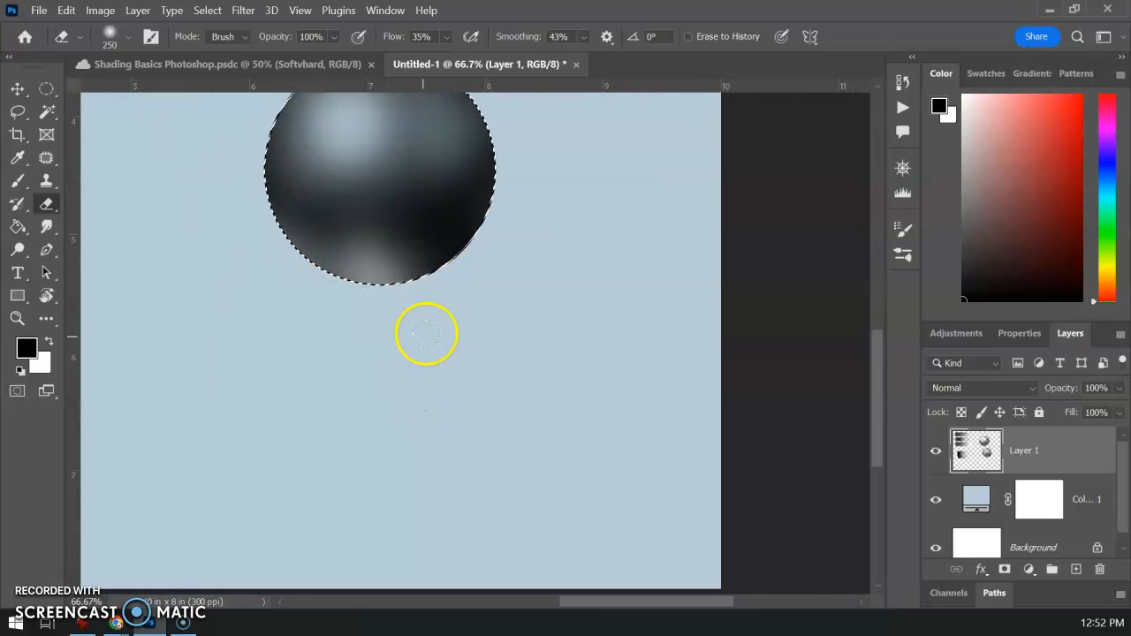
# Replace the current selection with a circular selection about 1.8 in across below the second sphere using the Elliptical Marquee tool
pyautogui.hotkey('ctrl', 'd')
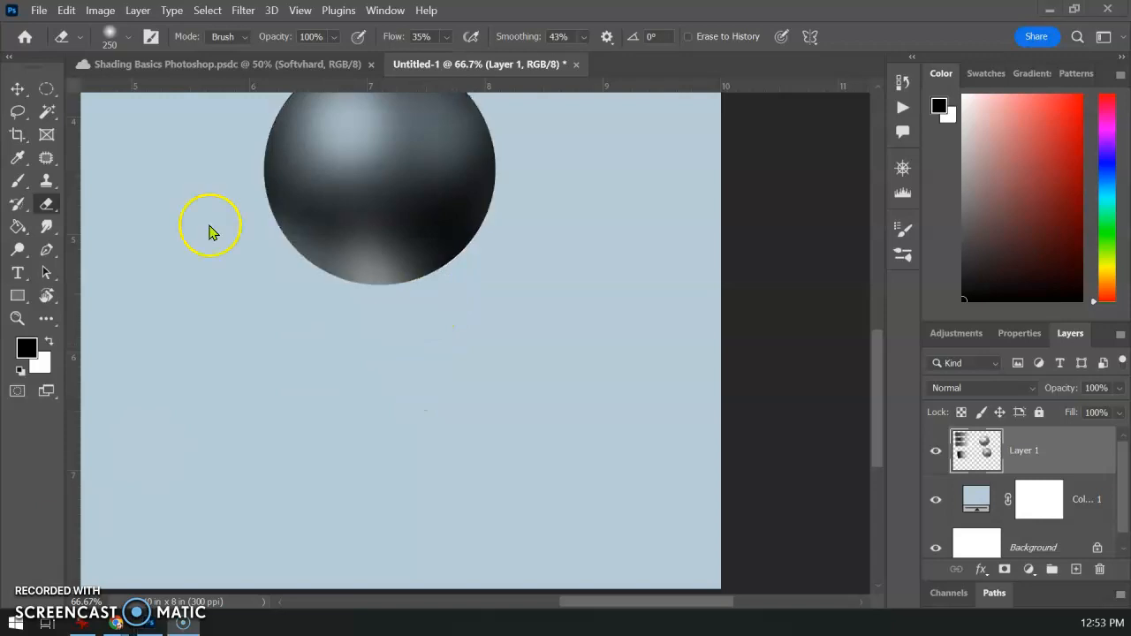
pyautogui.click(48, 91)
pyautogui.hotkey('ctrl', 'shift', 'd')
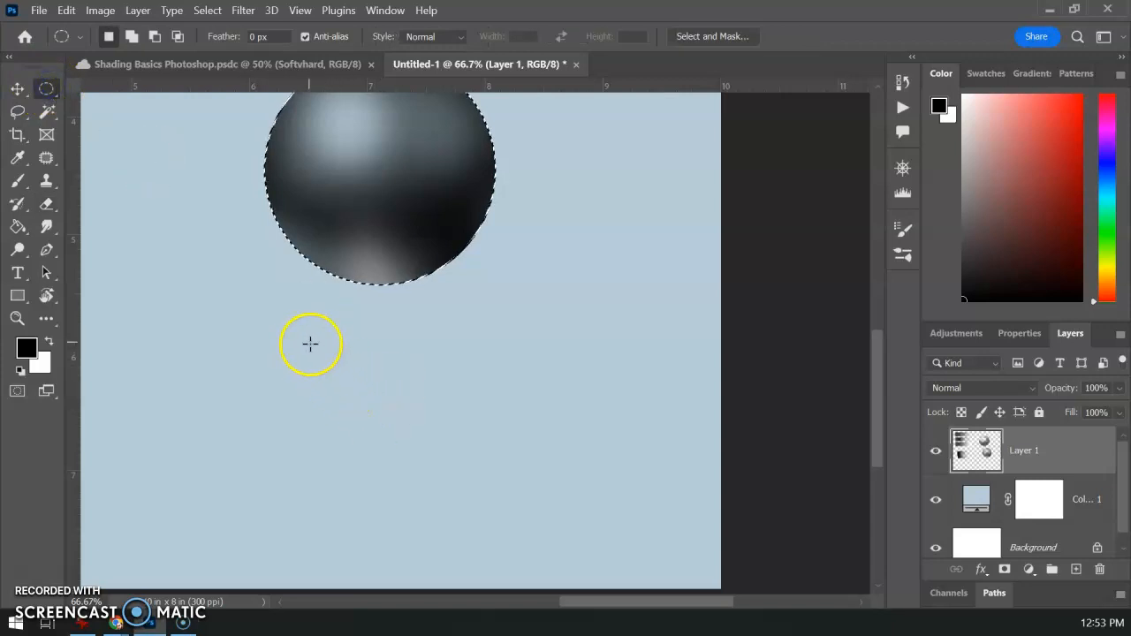
pyautogui.moveTo(315, 339); pyautogui.dragTo(565, 551)
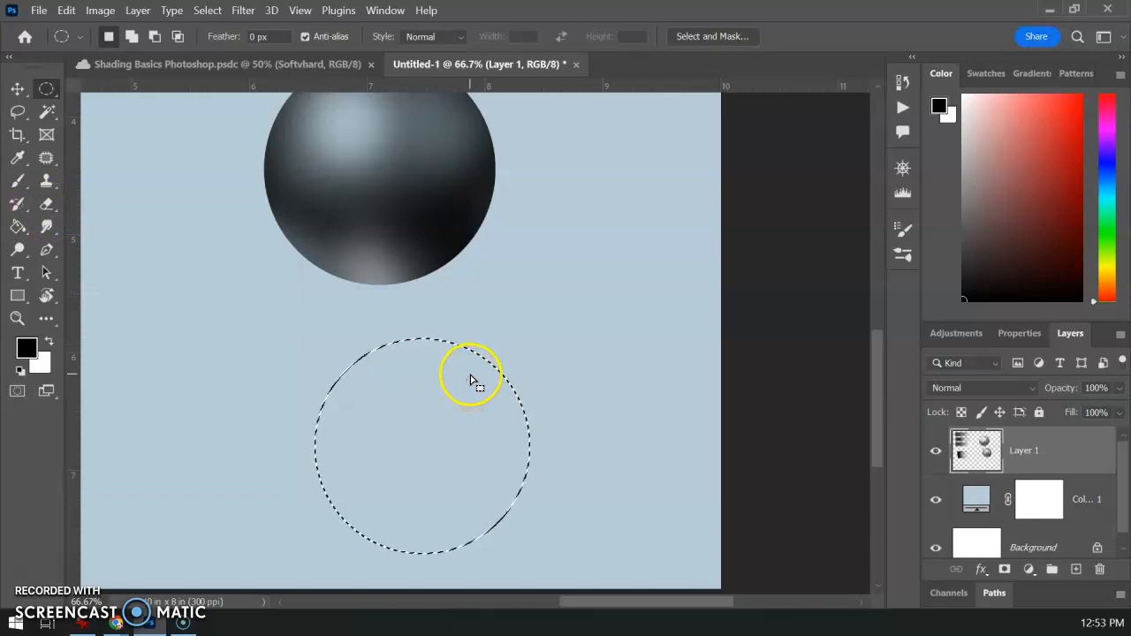
# Add a new layer, paint the circular selection solid white on it with the Hard Shader brush at 125 px, and deselect
pyautogui.click(18, 183)
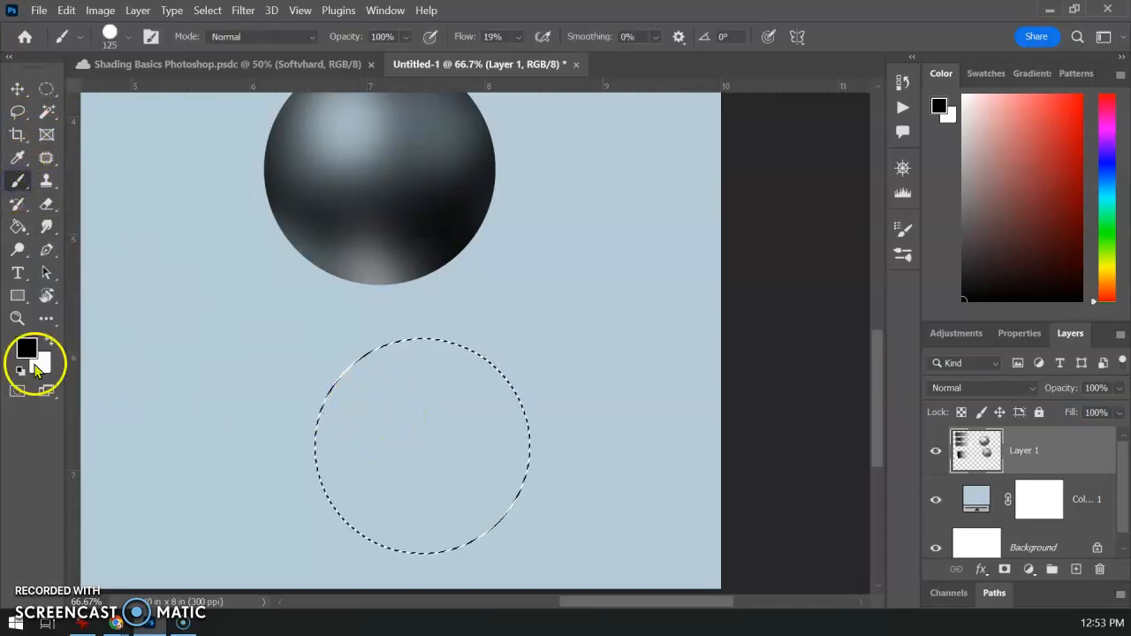
pyautogui.click(49, 342)
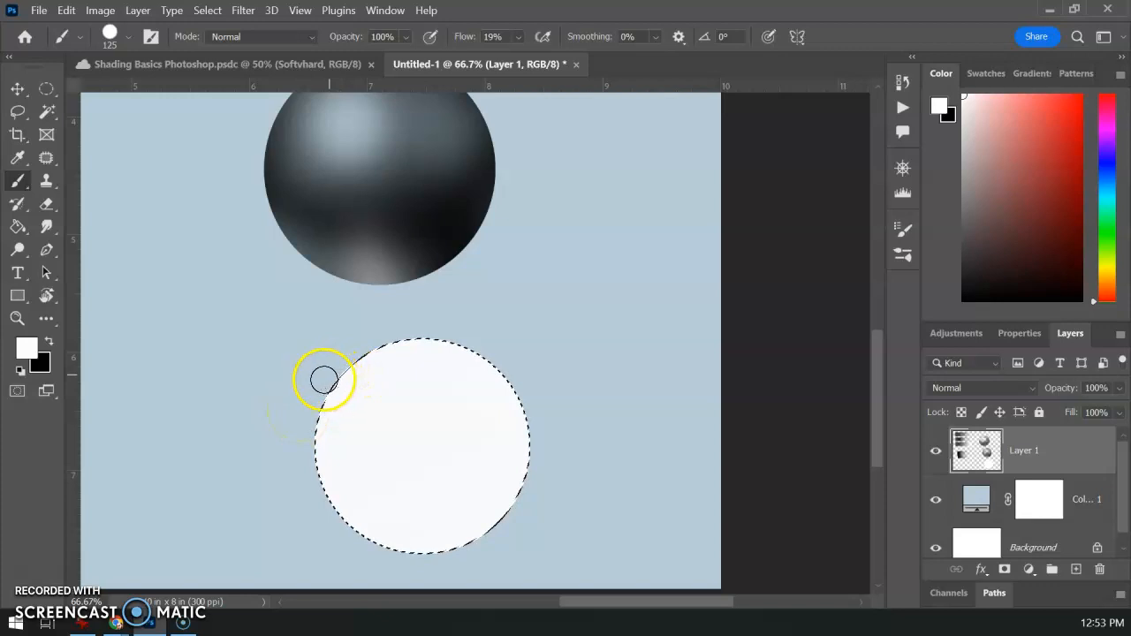
pyautogui.click(1075, 569)
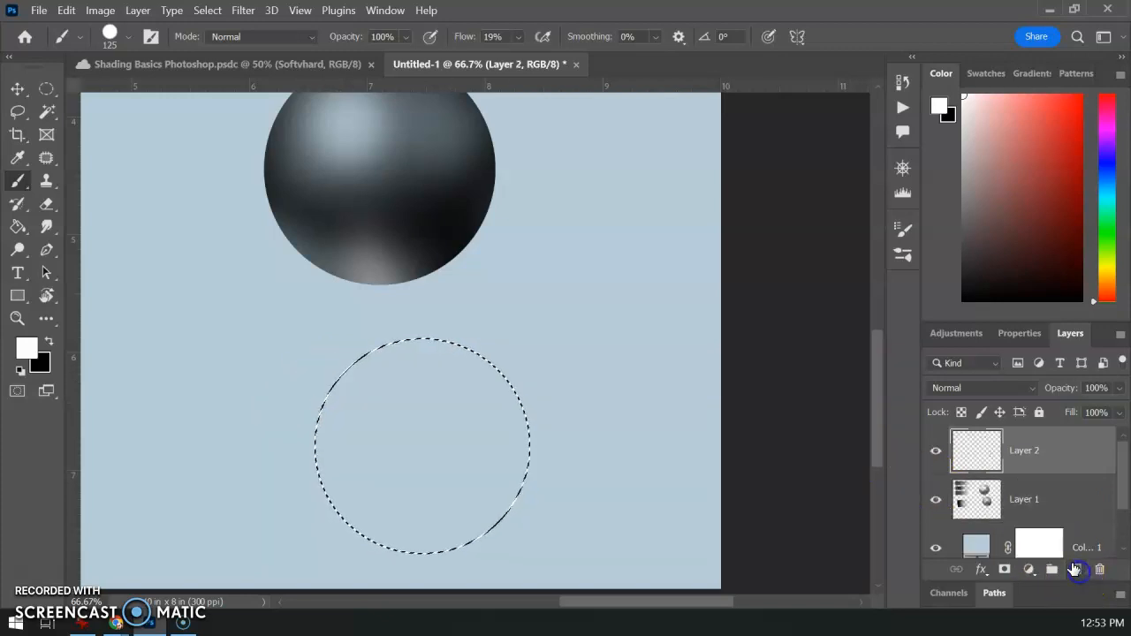
pyautogui.moveTo(412, 434)
pyautogui.mouseDown()
pyautogui.moveTo(477, 317)
pyautogui.moveTo(422, 338)
pyautogui.moveTo(459, 354)
pyautogui.moveTo(359, 421)
pyautogui.moveTo(305, 520)
pyautogui.moveTo(328, 542)
pyautogui.moveTo(482, 455)
pyautogui.moveTo(416, 531)
pyautogui.moveTo(541, 460)
pyautogui.moveTo(455, 552)
pyautogui.mouseUp()
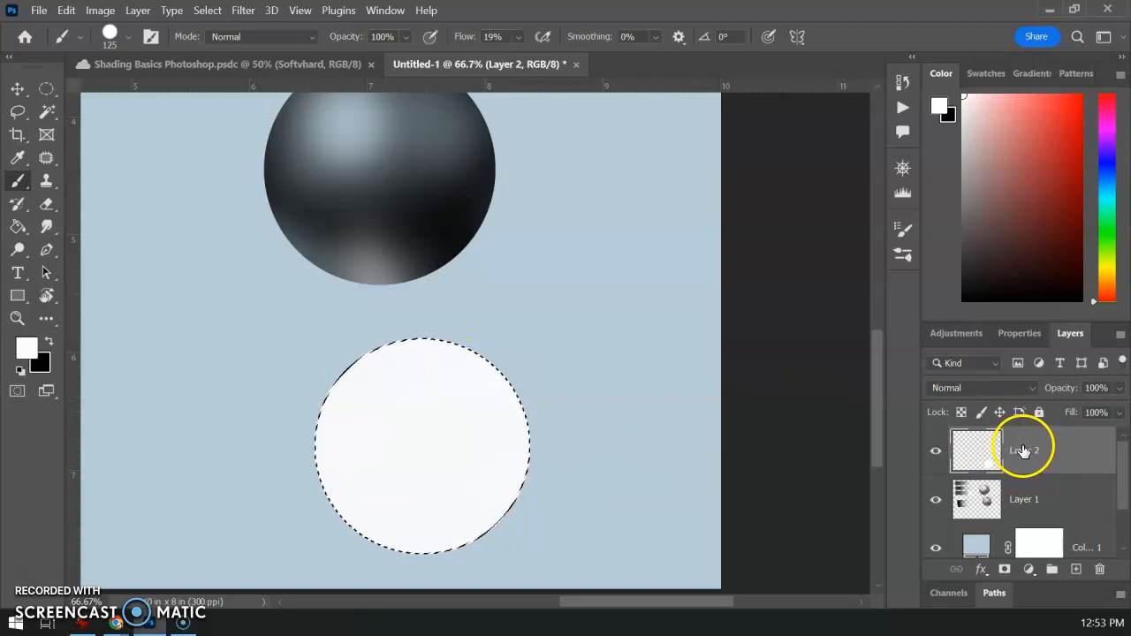
pyautogui.hotkey('ctrl', 'd')
# Toggle the white disc's layer off and on to check its content, and add a new empty layer above it
pyautogui.click(935, 452)
pyautogui.click(936, 458)
pyautogui.moveTo(972, 458); pyautogui.dragTo(1074, 576)
pyautogui.click(1076, 570)
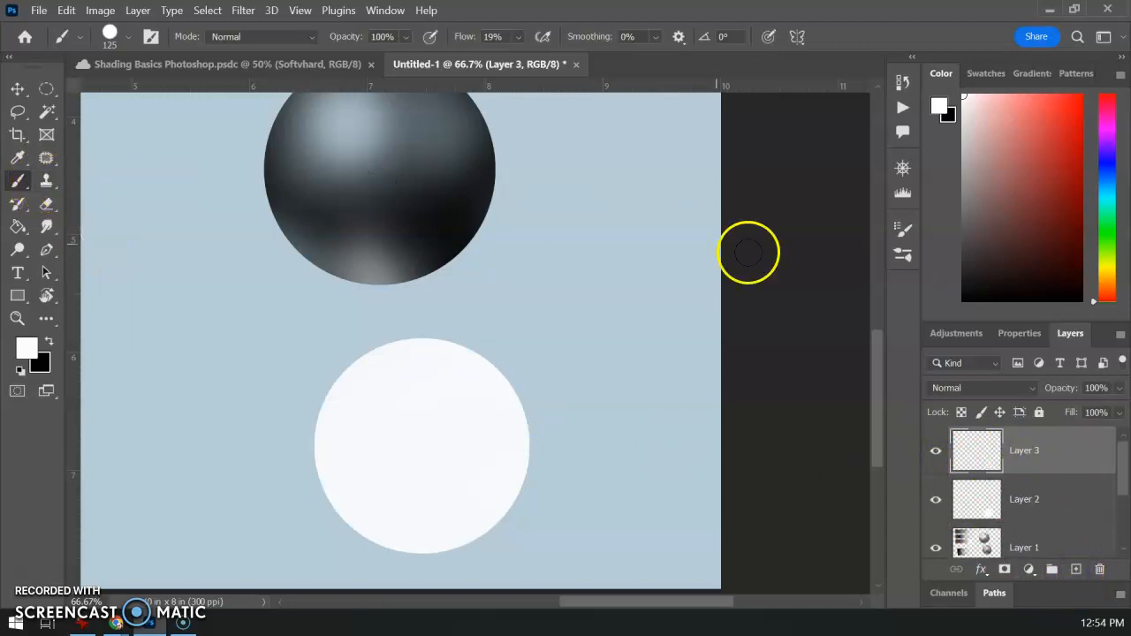
# Shade the white disc's lower and right edges in black on the new layer with the Soft Shader brush at 400 px
pyautogui.click(902, 229)
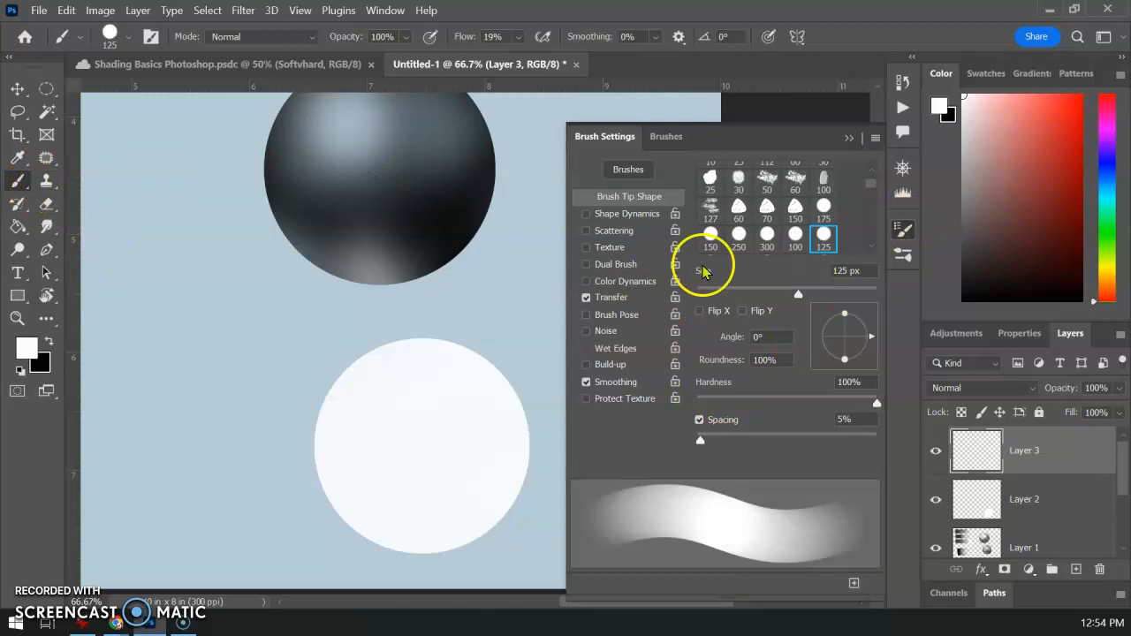
pyautogui.click(903, 255)
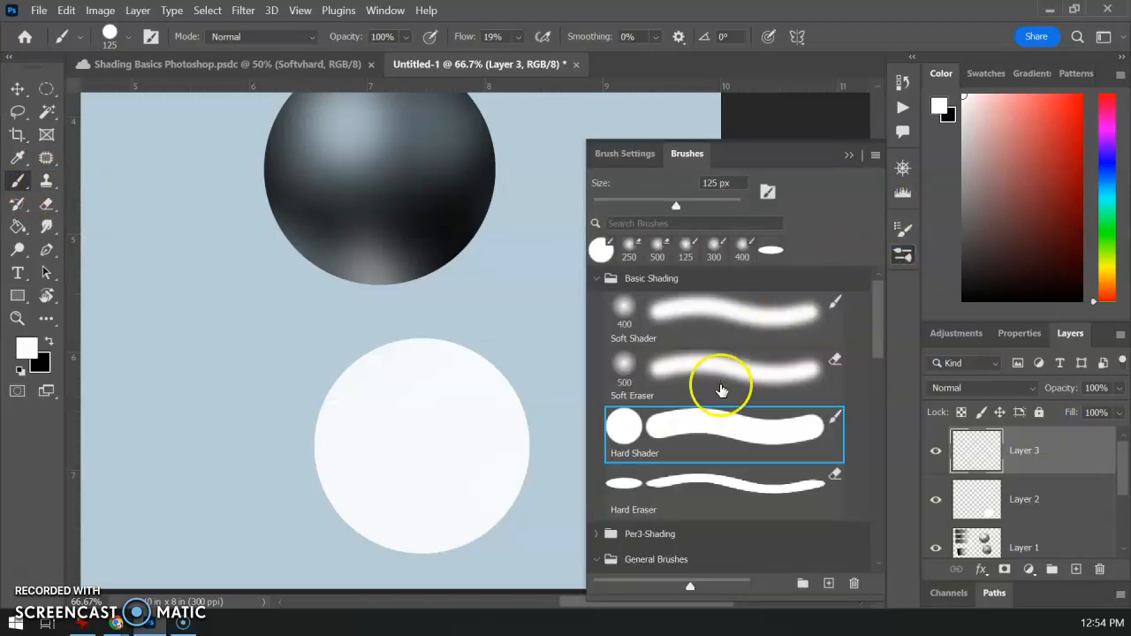
pyautogui.click(722, 313)
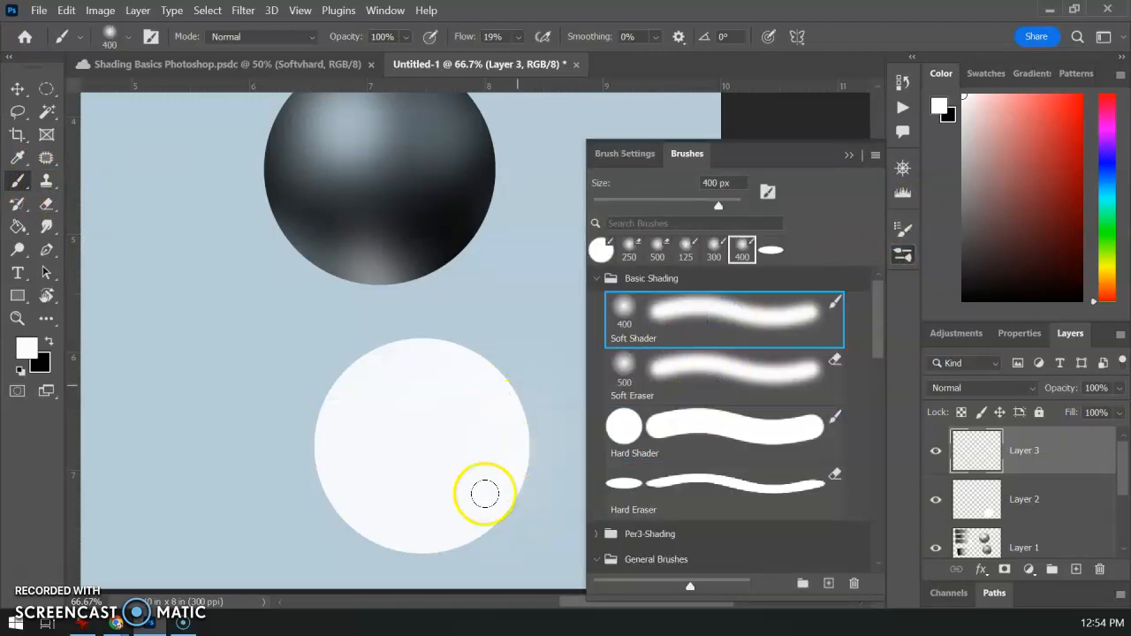
pyautogui.moveTo(519, 399)
pyautogui.mouseDown()
pyautogui.moveTo(419, 521)
pyautogui.moveTo(298, 495)
pyautogui.mouseUp()
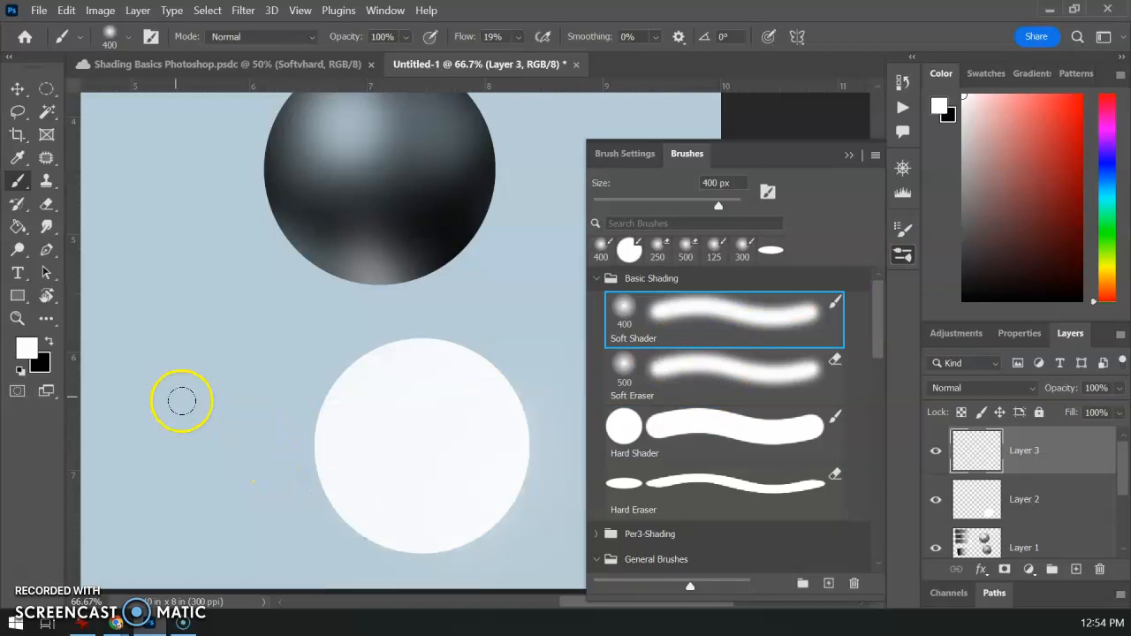
pyautogui.press('x')
pyautogui.moveTo(379, 510)
pyautogui.mouseDown()
pyautogui.moveTo(405, 526)
pyautogui.moveTo(522, 398)
pyautogui.moveTo(424, 517)
pyautogui.mouseUp()
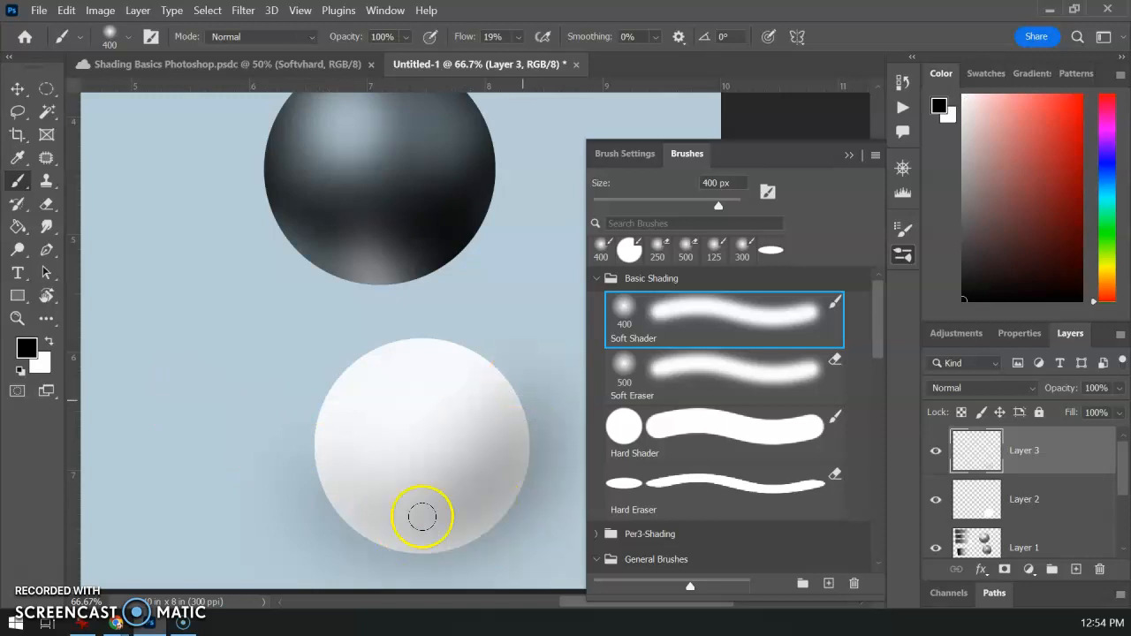
# Extend the black shading around the white disc's edges on Layer 3, and clip Layer 3 to the disc's layer
pyautogui.click(907, 256)
pyautogui.moveTo(495, 434)
pyautogui.mouseDown()
pyautogui.moveTo(486, 390)
pyautogui.moveTo(471, 489)
pyautogui.moveTo(486, 443)
pyautogui.moveTo(294, 444)
pyautogui.moveTo(278, 386)
pyautogui.moveTo(404, 501)
pyautogui.moveTo(500, 397)
pyautogui.moveTo(476, 320)
pyautogui.moveTo(429, 322)
pyautogui.moveTo(494, 345)
pyautogui.moveTo(430, 324)
pyautogui.moveTo(526, 399)
pyautogui.moveTo(367, 525)
pyautogui.moveTo(438, 519)
pyautogui.moveTo(271, 441)
pyautogui.moveTo(334, 498)
pyautogui.moveTo(548, 420)
pyautogui.moveTo(494, 475)
pyautogui.moveTo(286, 383)
pyautogui.mouseUp()
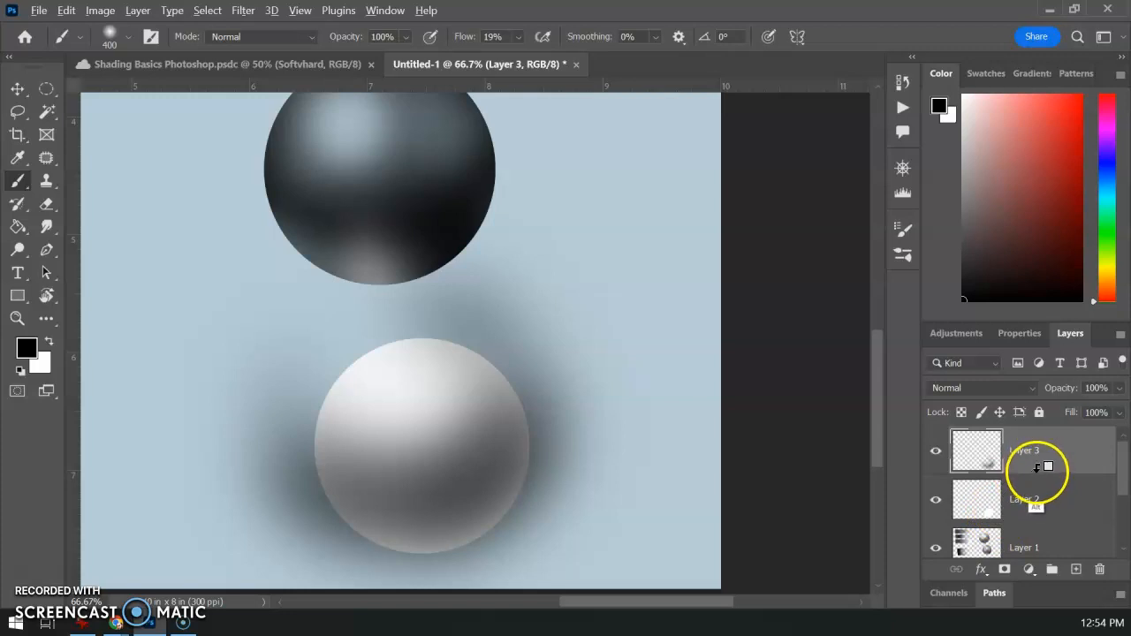
pyautogui.rightClick(1043, 464)
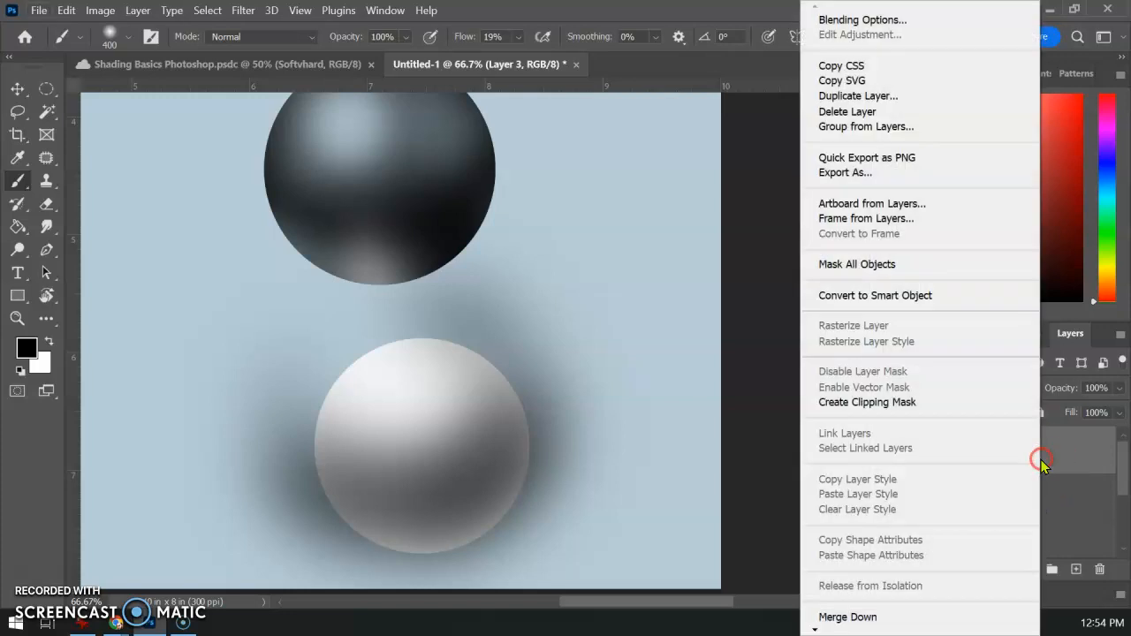
pyautogui.click(943, 413)
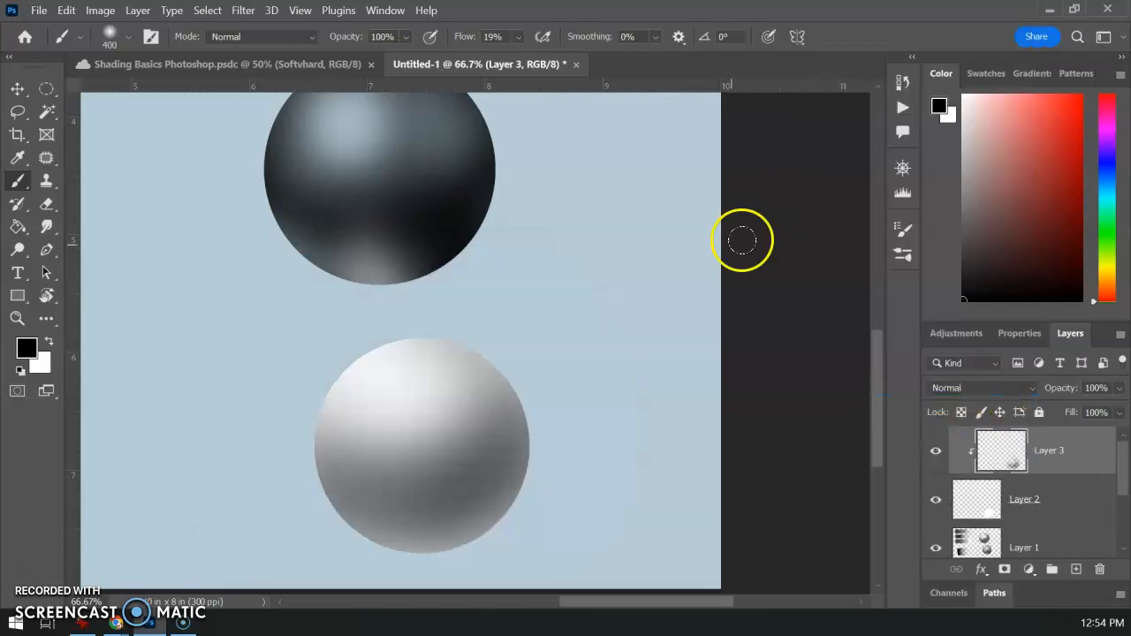
# Deepen the clipped black shading around the disc's rim with the Soft Shader, reducing the brush to 250 px, and undo the last stroke
pyautogui.moveTo(475, 365)
pyautogui.mouseDown()
pyautogui.moveTo(518, 507)
pyautogui.moveTo(540, 415)
pyautogui.moveTo(508, 495)
pyautogui.moveTo(344, 497)
pyautogui.moveTo(320, 421)
pyautogui.moveTo(488, 511)
pyautogui.moveTo(375, 510)
pyautogui.moveTo(443, 532)
pyautogui.moveTo(528, 396)
pyautogui.moveTo(532, 458)
pyautogui.moveTo(510, 321)
pyautogui.moveTo(555, 404)
pyautogui.moveTo(383, 313)
pyautogui.moveTo(495, 346)
pyautogui.moveTo(354, 380)
pyautogui.mouseUp()
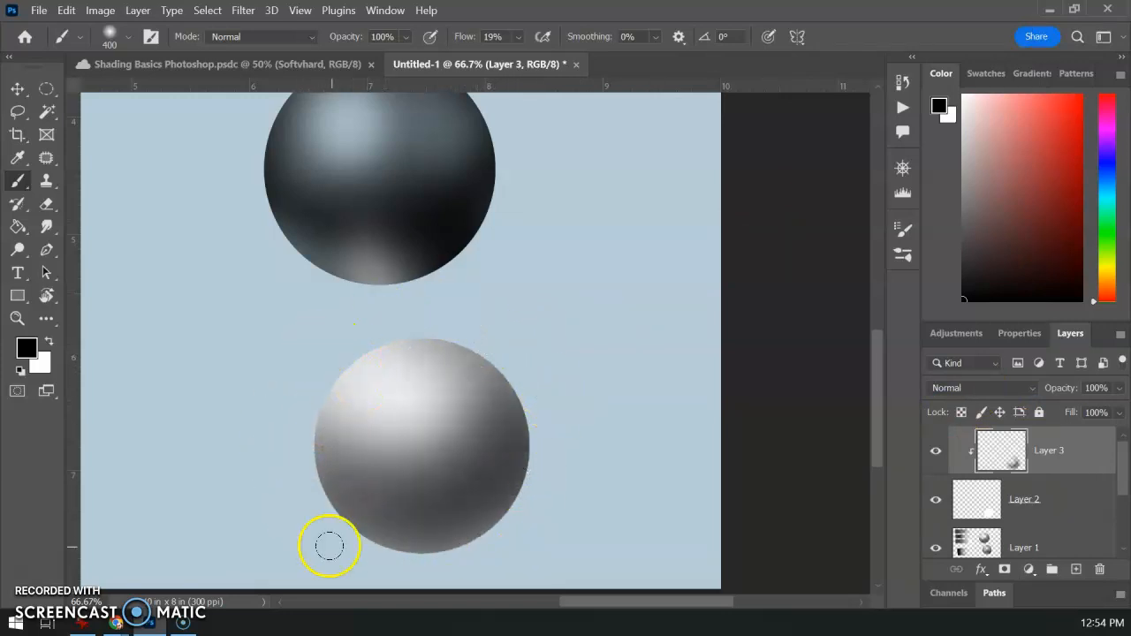
pyautogui.moveTo(329, 546); pyautogui.dragTo(492, 354)
pyautogui.press('[')
pyautogui.press('[')
pyautogui.moveTo(512, 378)
pyautogui.mouseDown()
pyautogui.moveTo(451, 528)
pyautogui.moveTo(504, 367)
pyautogui.moveTo(493, 432)
pyautogui.moveTo(303, 497)
pyautogui.moveTo(433, 512)
pyautogui.moveTo(295, 409)
pyautogui.moveTo(318, 439)
pyautogui.mouseUp()
pyautogui.hotkey('ctrl', 'z')
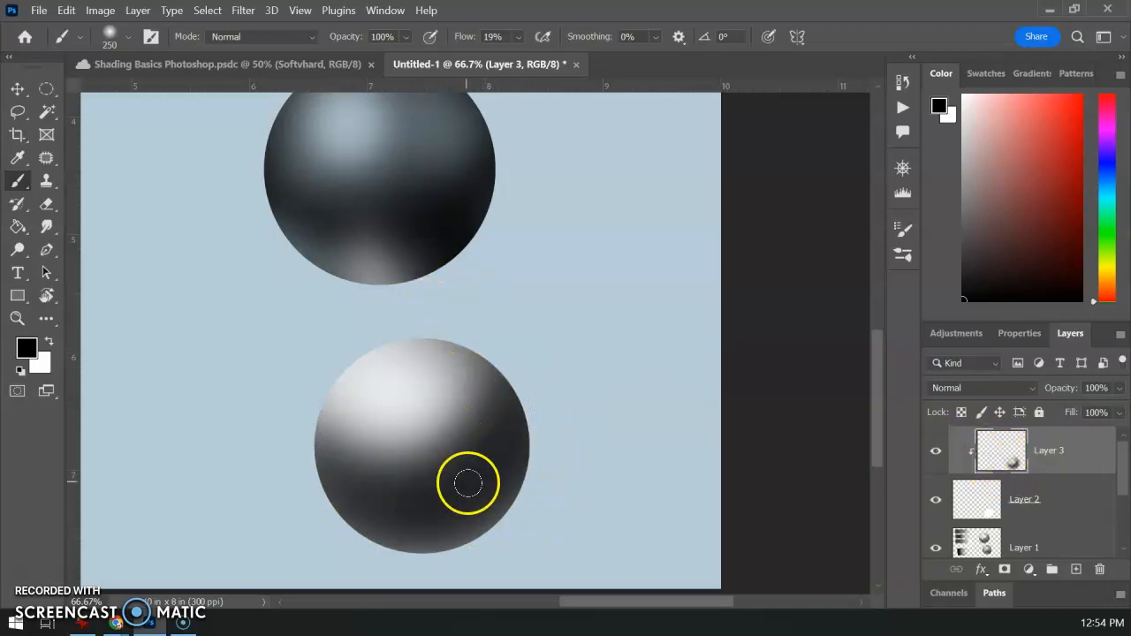
# Release Layer 3's clipping mask to compare the unclipped shading, and clip it to Layer 2 again
pyautogui.keyDown('alt'); pyautogui.click(1069, 474); pyautogui.keyUp('alt')
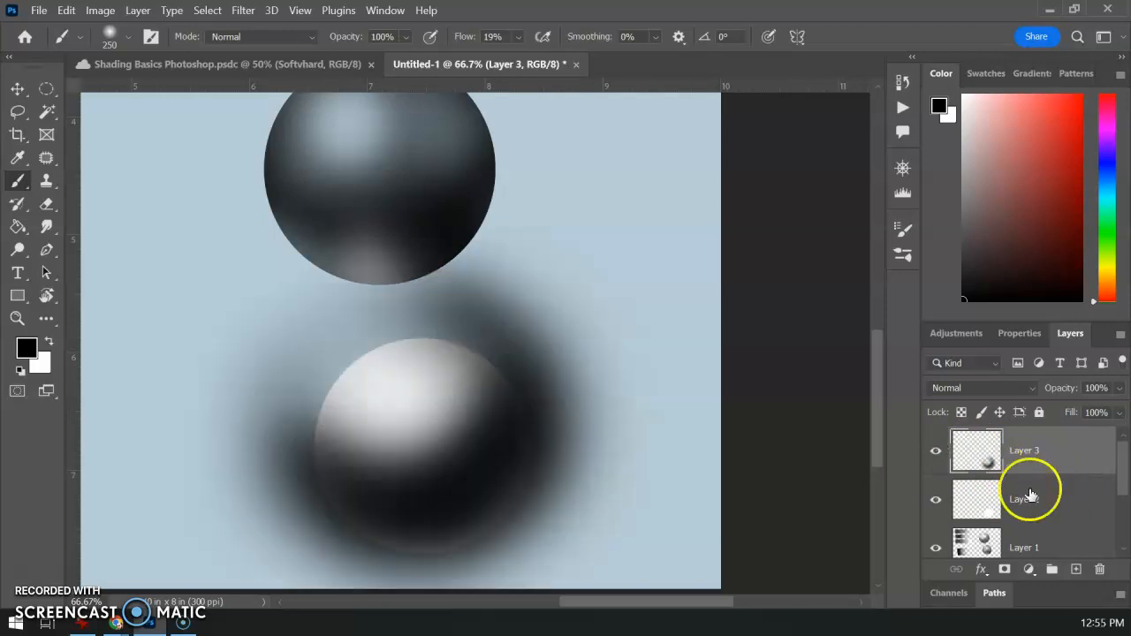
pyautogui.keyDown('alt'); pyautogui.click(1042, 474); pyautogui.keyUp('alt')
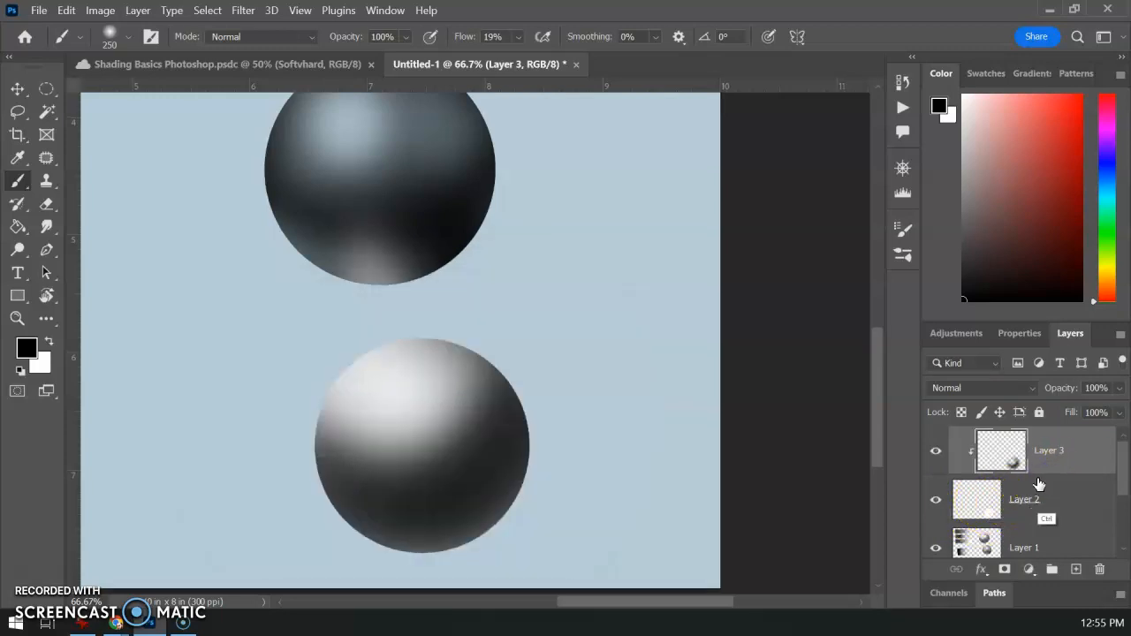
# Review the whole canvas, comparing the shaded strips with the three spheres
pyautogui.hotkey('ctrl', '-')
pyautogui.hotkey('ctrl', '-')
pyautogui.click(1044, 461)
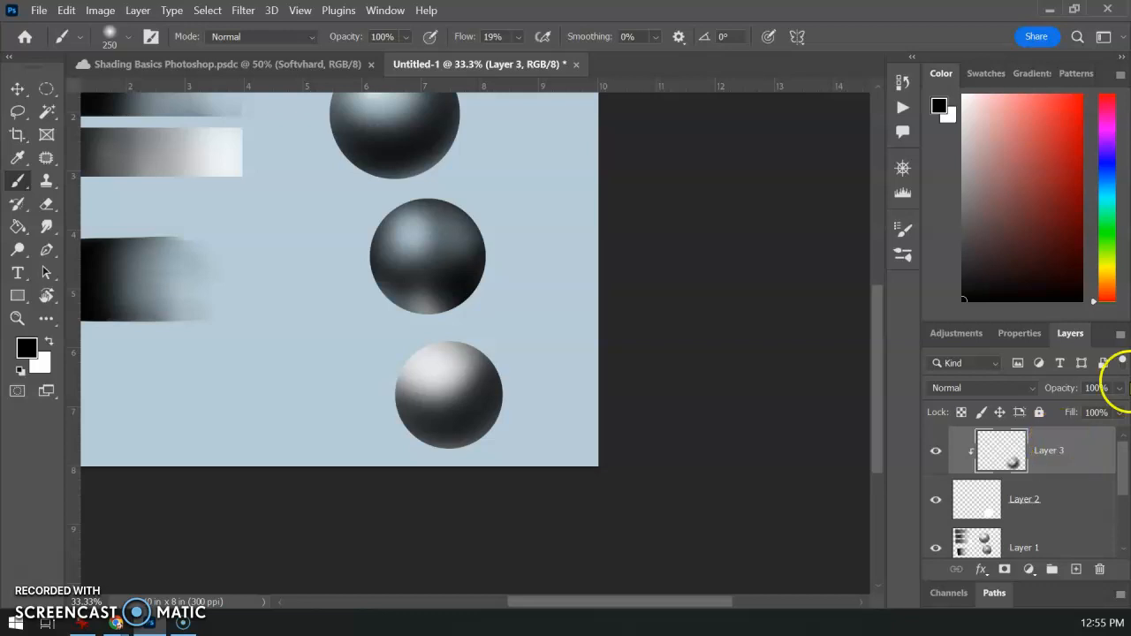
pyautogui.moveTo(283, 257)
pyautogui.mouseDown()
pyautogui.moveTo(400, 340)
pyautogui.moveTo(456, 361)
pyautogui.moveTo(434, 361)
pyautogui.mouseUp()
pyautogui.click(369, 125)
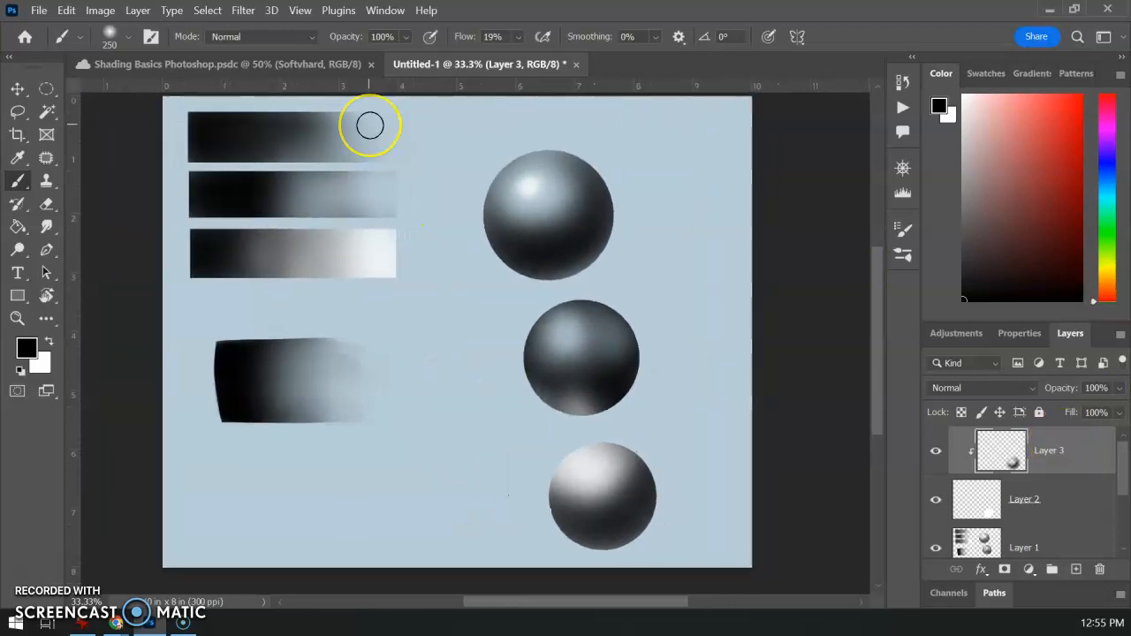
pyautogui.moveTo(376, 152)
pyautogui.mouseDown()
pyautogui.moveTo(369, 197)
pyautogui.moveTo(412, 242)
pyautogui.moveTo(378, 262)
pyautogui.moveTo(245, 249)
pyautogui.moveTo(303, 271)
pyautogui.moveTo(338, 267)
pyautogui.mouseUp()
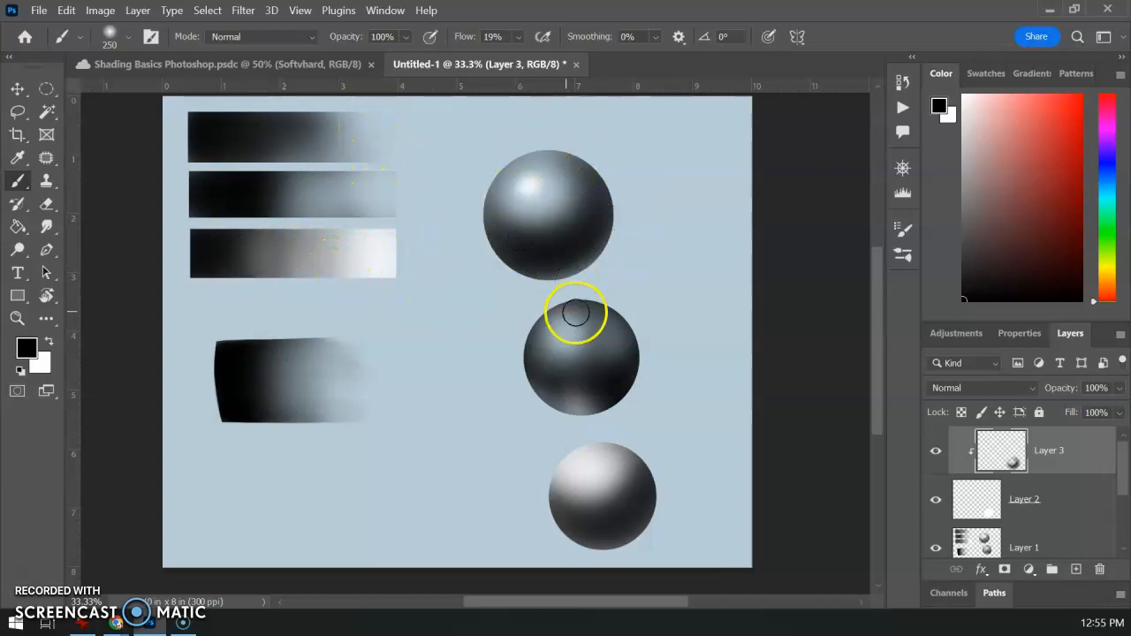